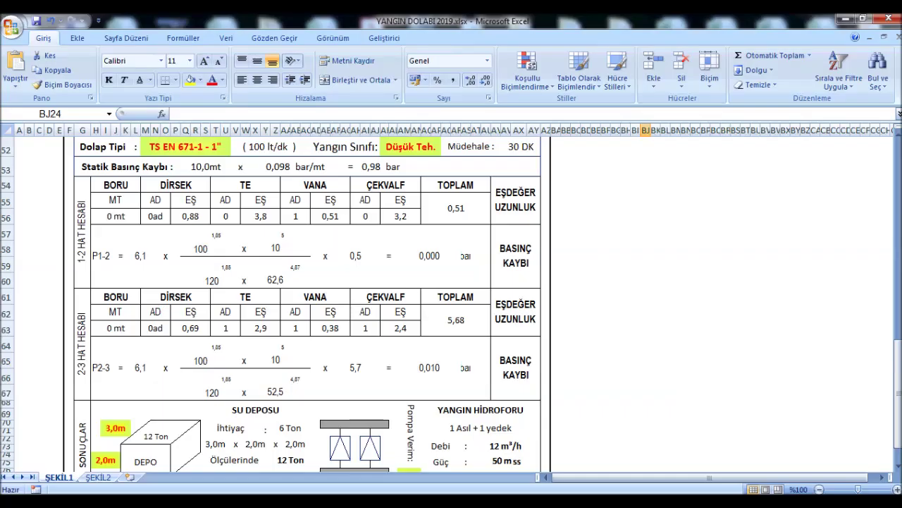
Scroll the ŞEKİL1 report and glance at the ŞEKİL2 diagram before returning to ŞEKİL1.
scroll(594, 333, up, 2)
scroll(594, 333, up, 2)
scroll(595, 333, up, 3)
scroll(594, 334, up, 8)
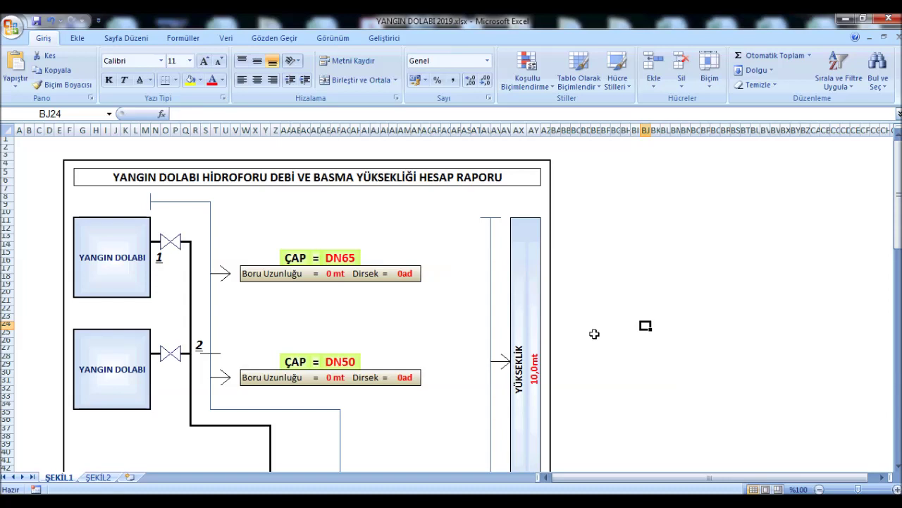
scroll(578, 335, down, 1)
scroll(486, 333, up, 1)
click(98, 478)
click(60, 478)
Review the rest of the ŞEKİL1 report, then bring up the ŞEKİL2 two-cabinet diagram.
scroll(299, 308, down, 3)
scroll(299, 308, down, 2)
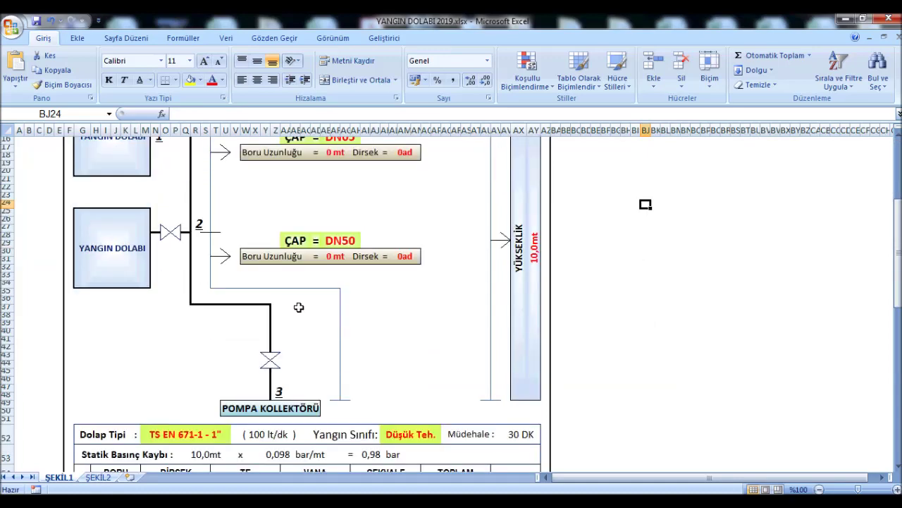
scroll(299, 309, down, 3)
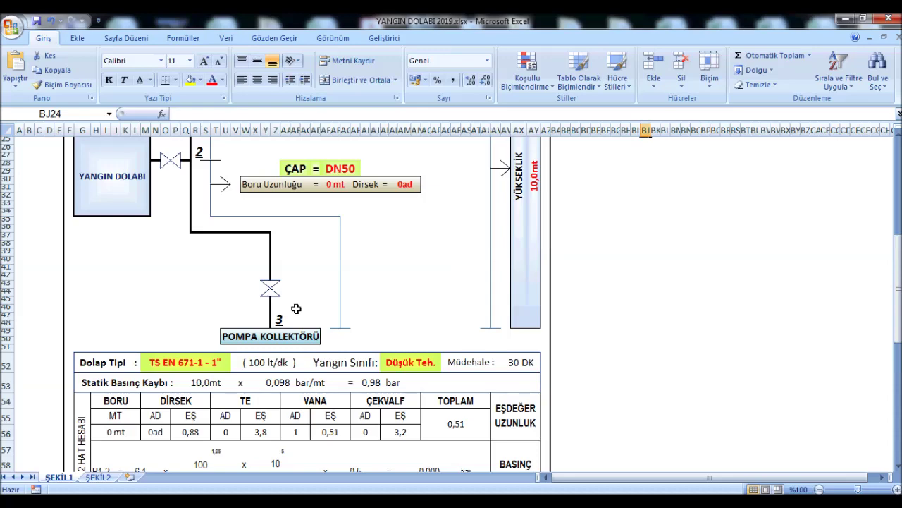
scroll(314, 324, down, 3)
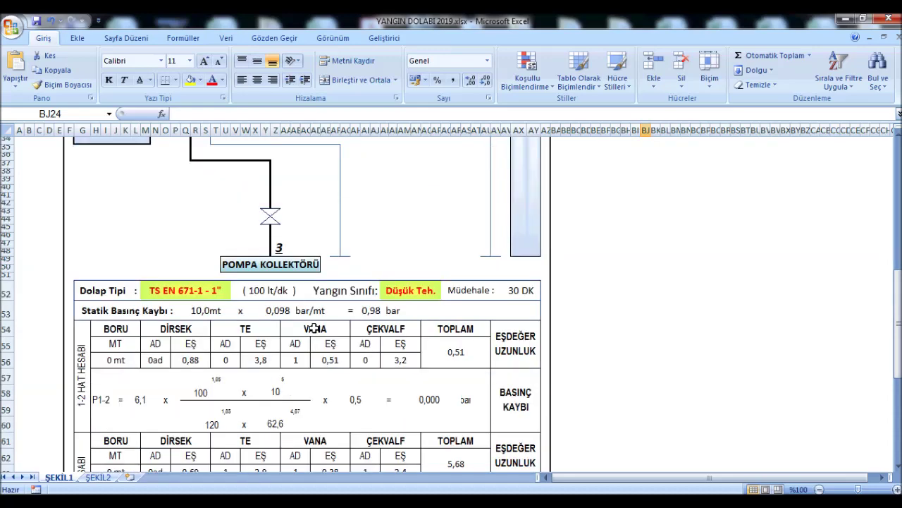
scroll(314, 327, down, 3)
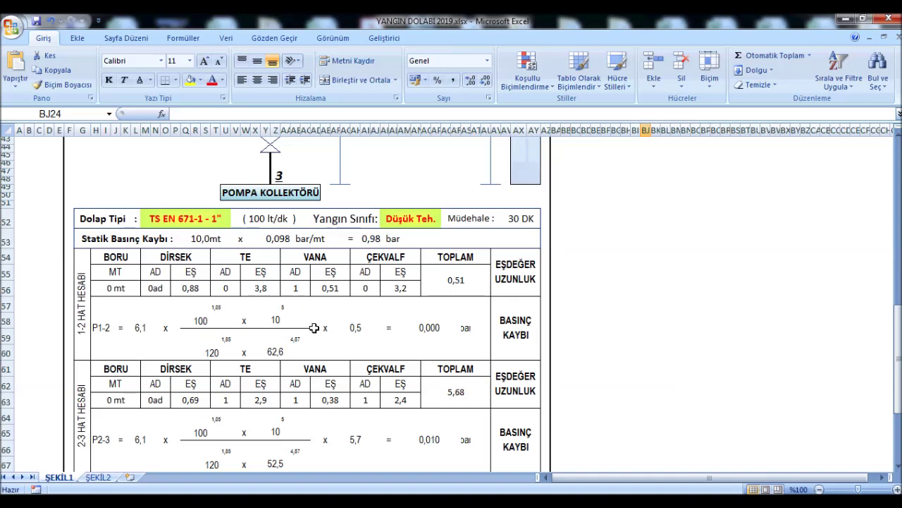
scroll(314, 327, up, 1)
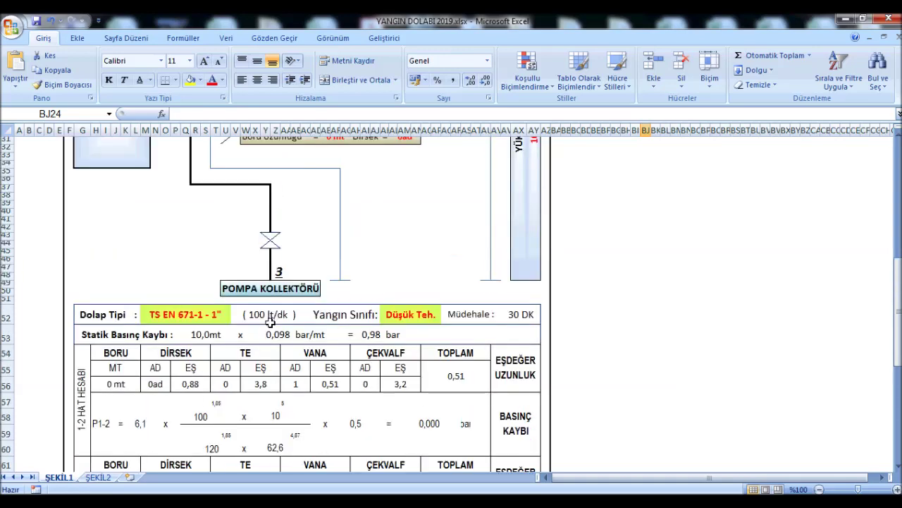
scroll(315, 327, up, 6)
scroll(275, 326, up, 3)
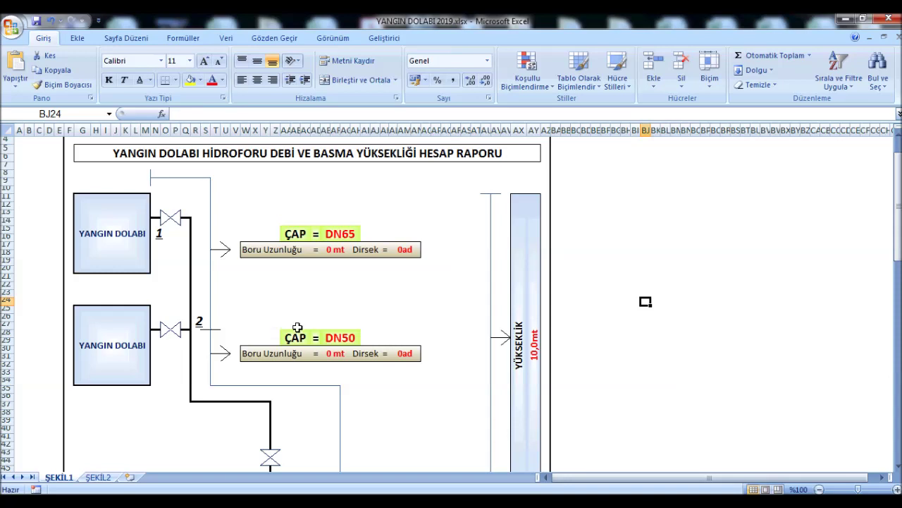
scroll(296, 326, up, 1)
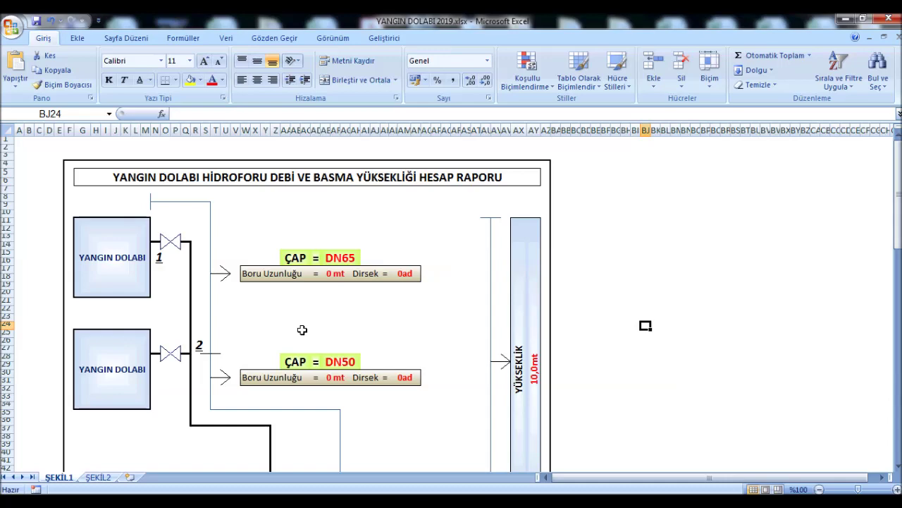
scroll(283, 308, down, 1)
scroll(283, 309, down, 5)
scroll(283, 308, up, 5)
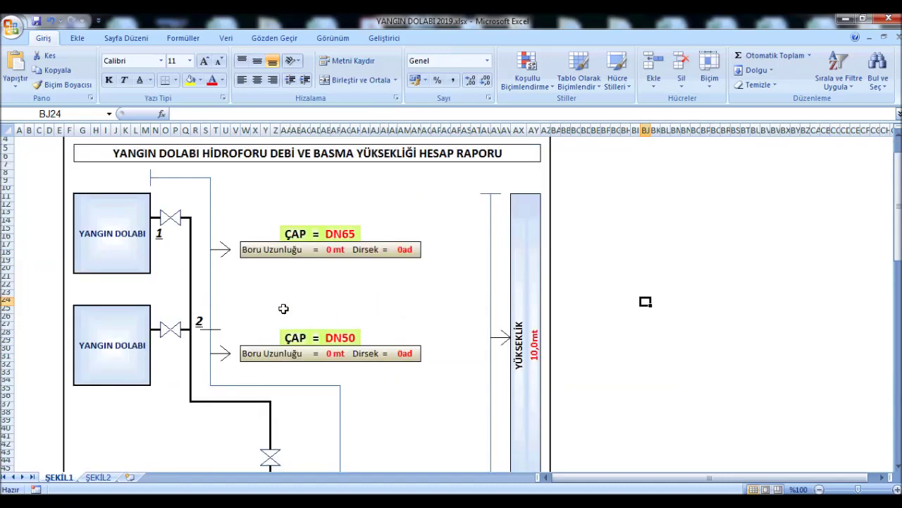
scroll(283, 308, down, 5)
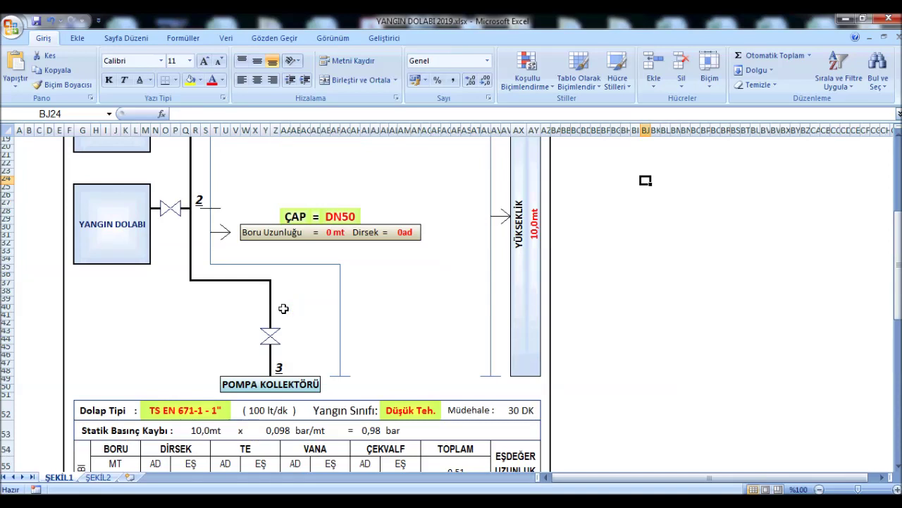
scroll(283, 308, up, 4)
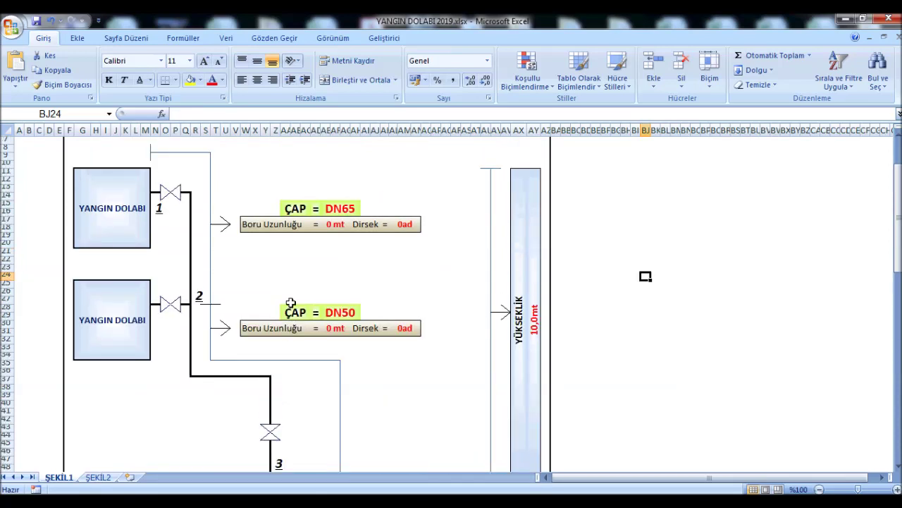
click(99, 477)
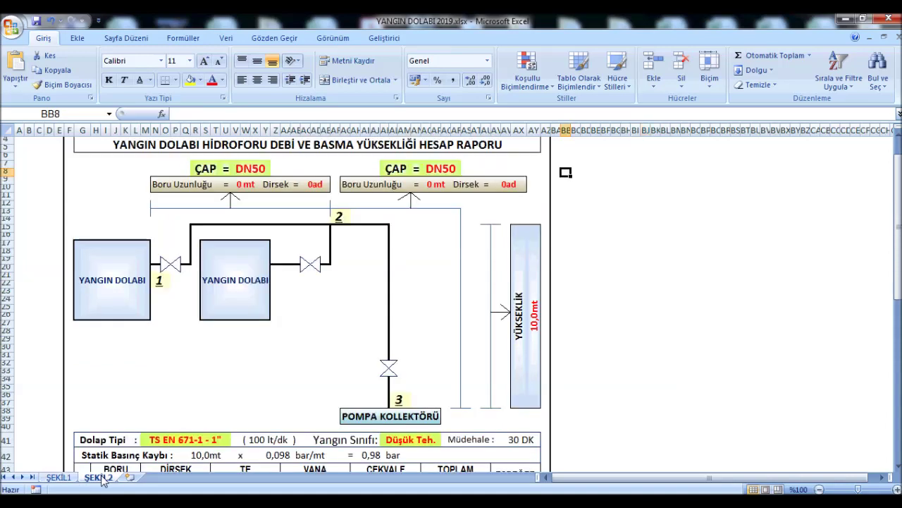
Compare the ŞEKİL1 and ŞEKİL2 diagrams, ending on the ŞEKİL1 DN65/DN50 sheet.
click(59, 477)
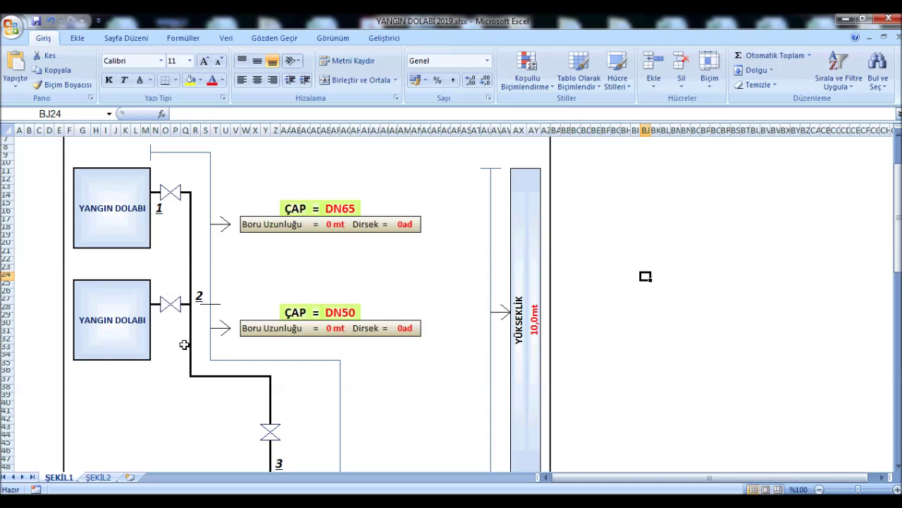
scroll(242, 345, down, 2)
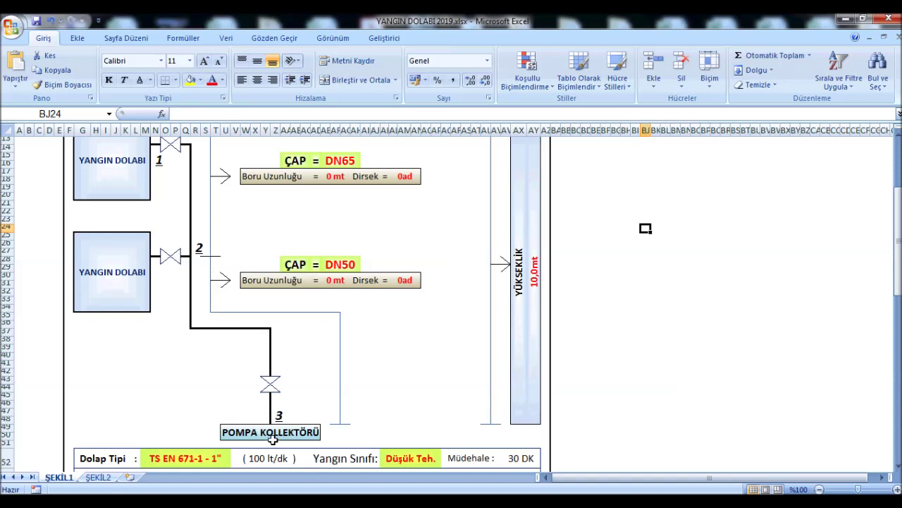
click(98, 477)
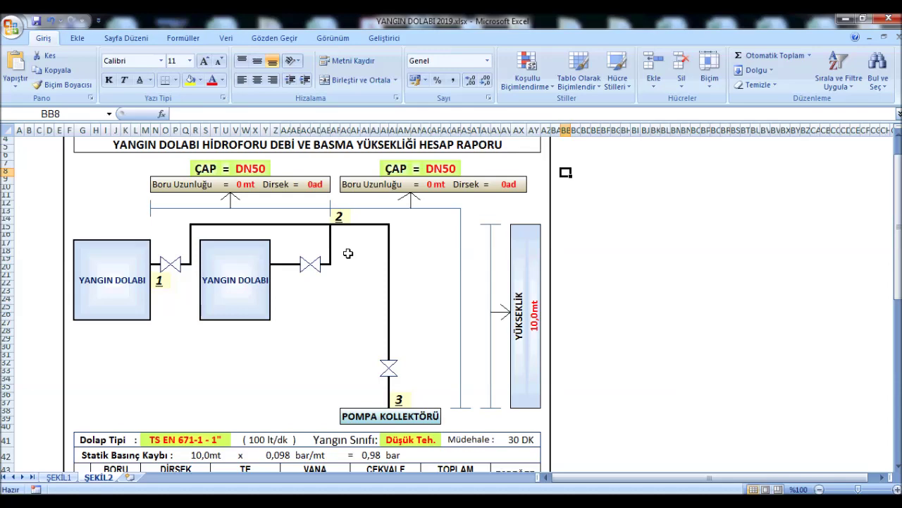
click(59, 478)
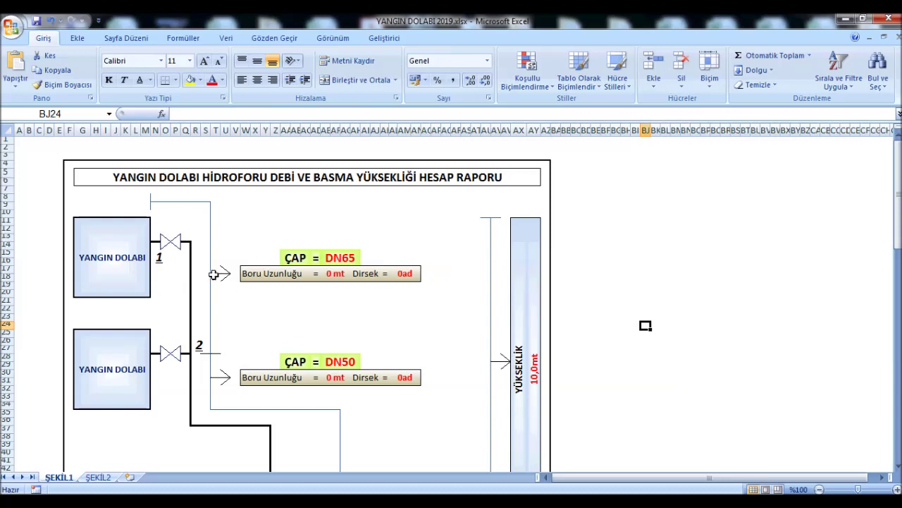
Pick DN50 from the diameter dropdown in place of DN65 for the first cabinet branch.
scroll(213, 274, down, 1)
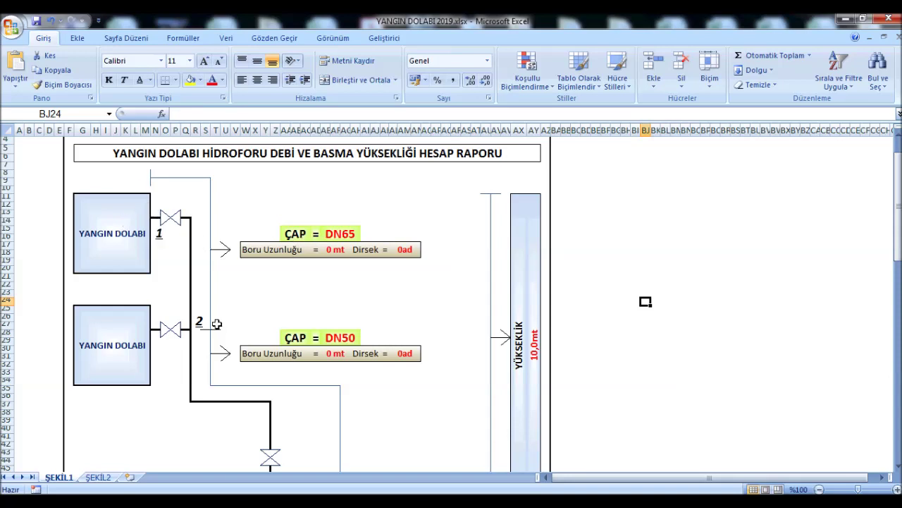
click(350, 232)
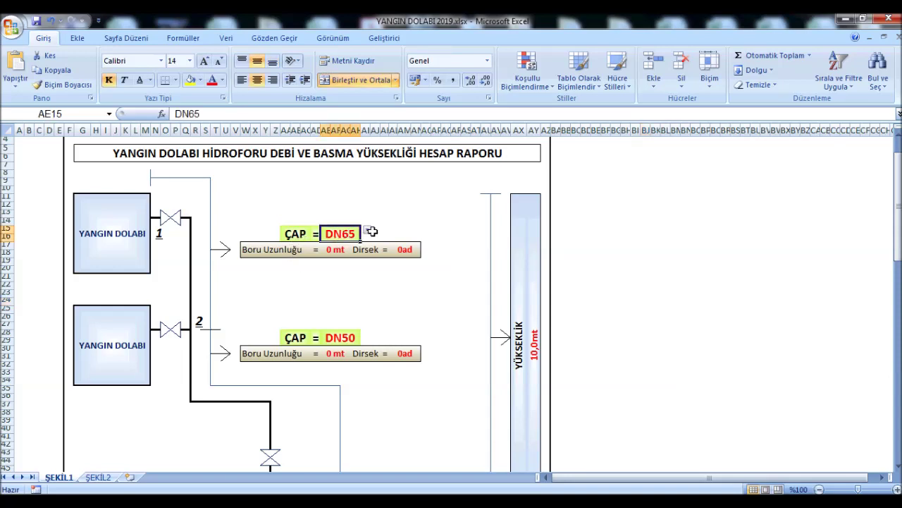
click(368, 229)
scroll(364, 247, up, 2)
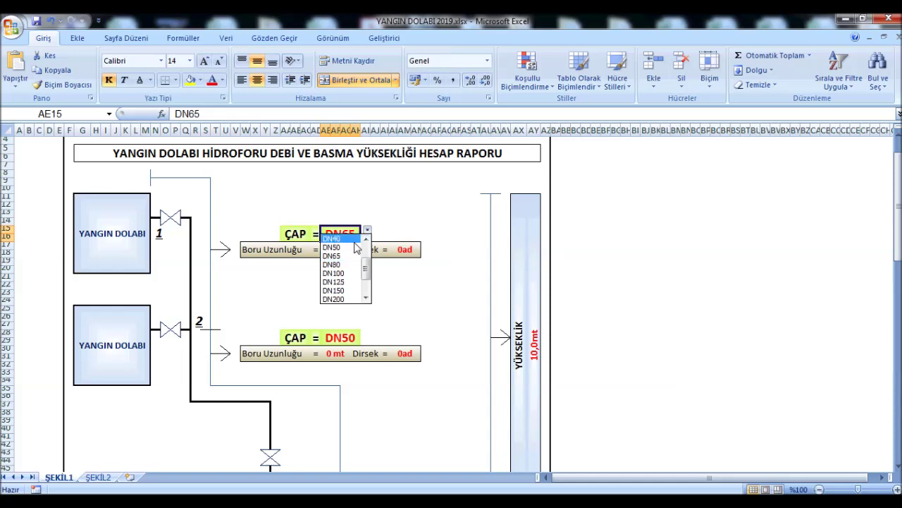
click(333, 238)
click(392, 279)
Check the branch length, elbow count, 10 mt riser height, cabinet type and Düşük Teh. class.
click(333, 249)
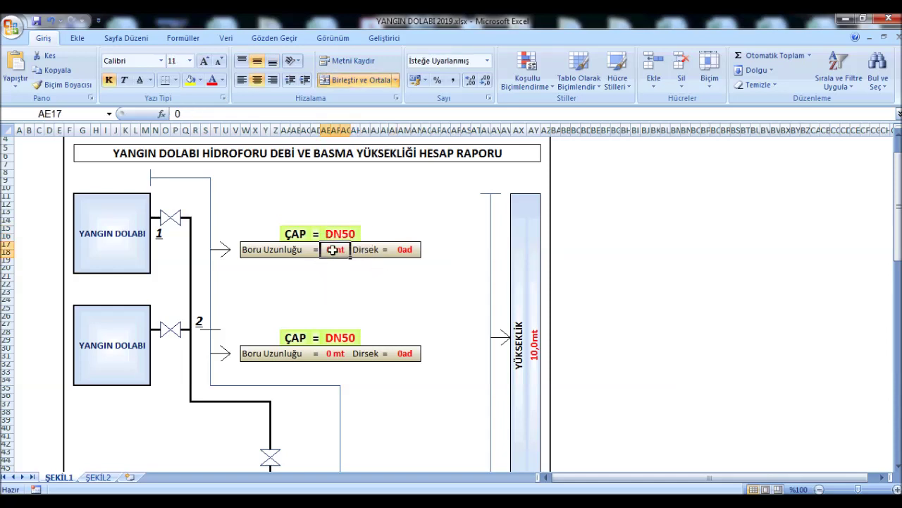
click(400, 250)
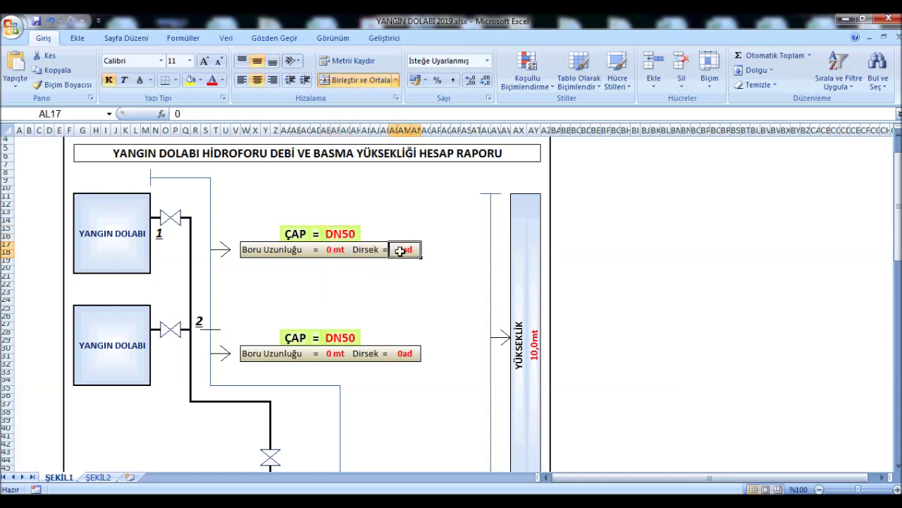
scroll(270, 370, down, 2)
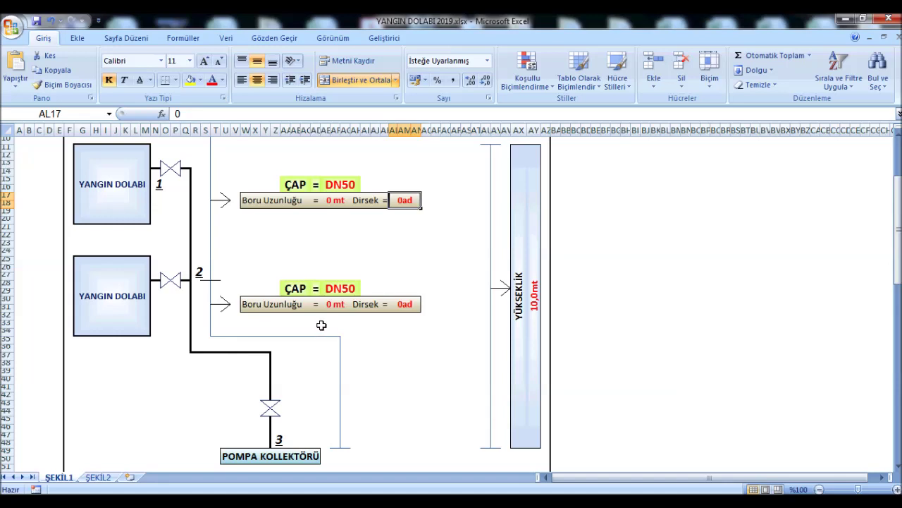
scroll(329, 252, down, 4)
scroll(480, 257, up, 2)
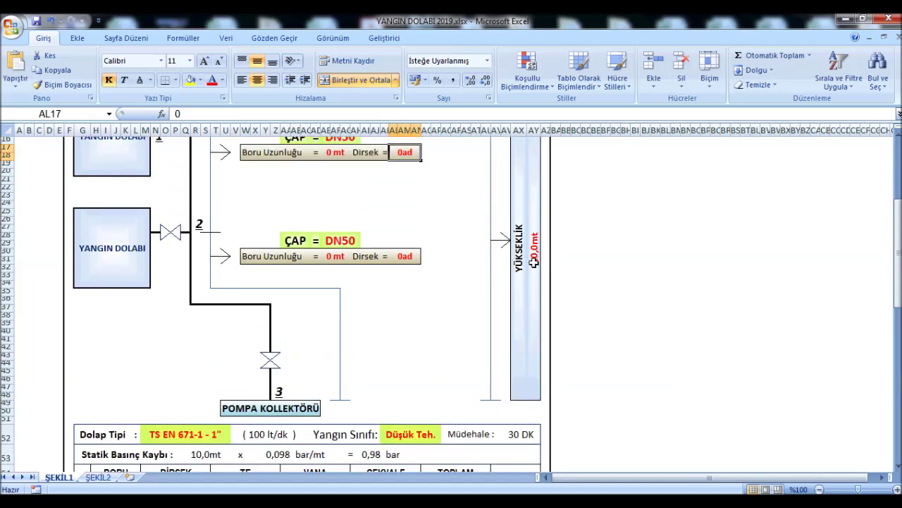
click(533, 259)
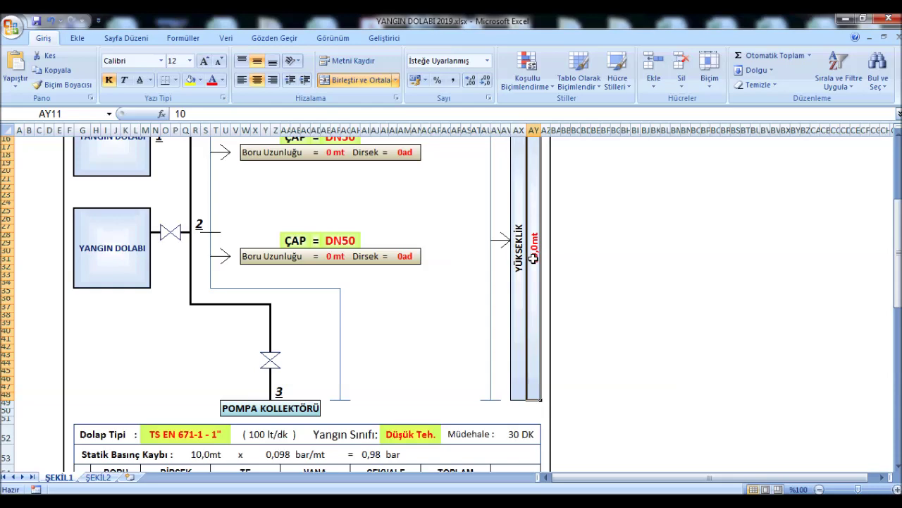
scroll(250, 336, down, 2)
click(196, 364)
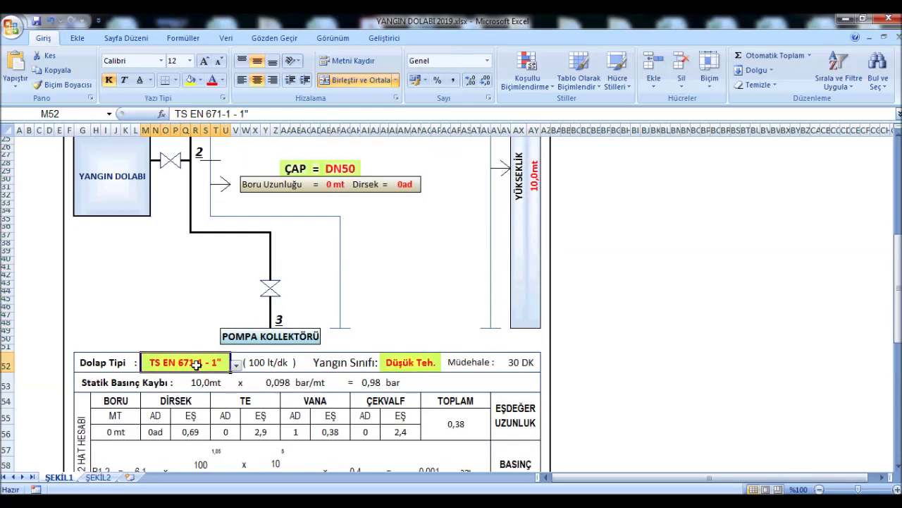
click(427, 362)
scroll(402, 353, down, 1)
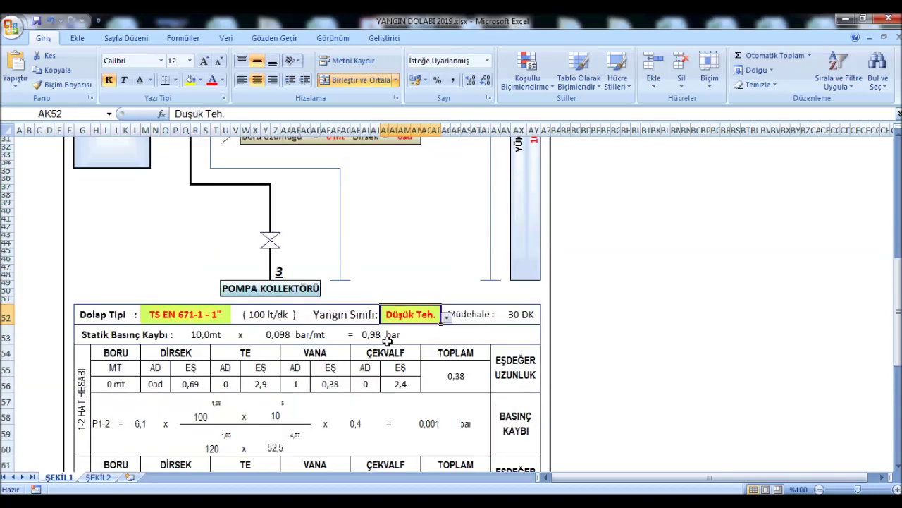
scroll(387, 341, down, 4)
scroll(387, 341, down, 4)
scroll(387, 341, down, 2)
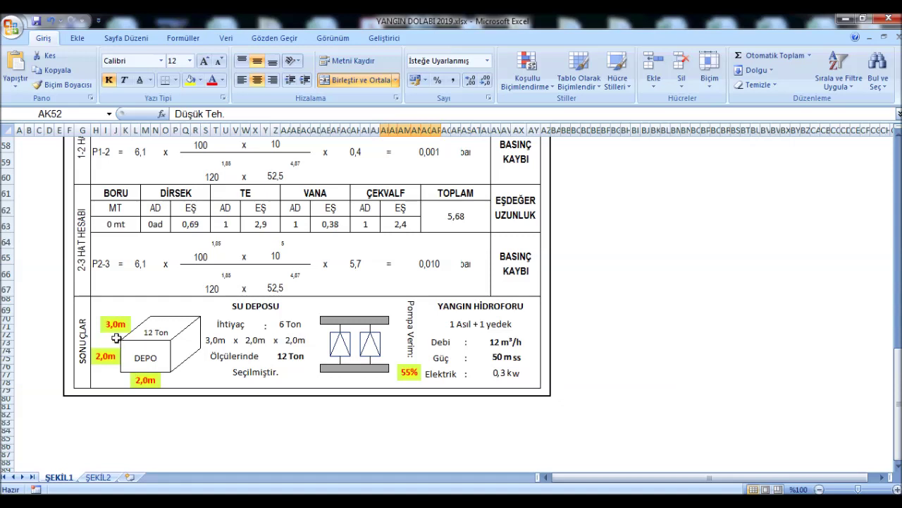
Check the 3,0m x 2,0m x 2,0m tank sizes and set pump efficiency to 55%.
click(145, 379)
click(111, 355)
click(117, 325)
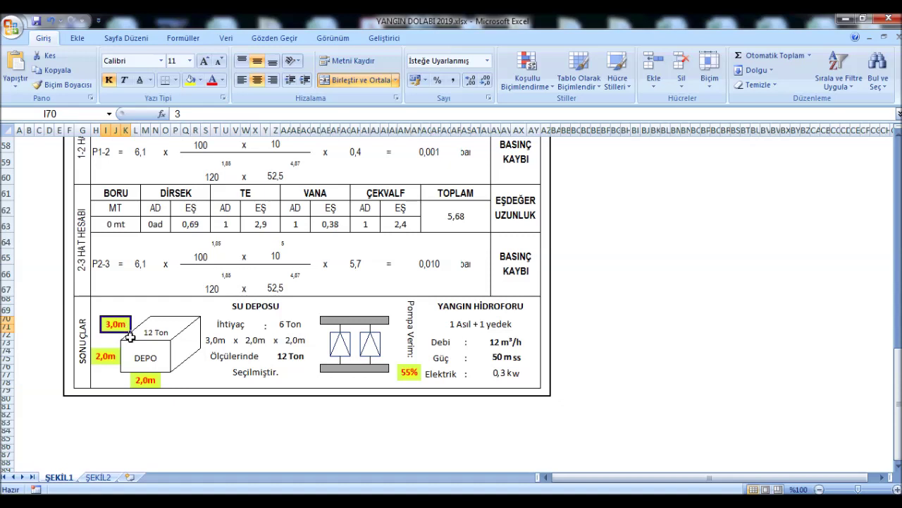
click(408, 372)
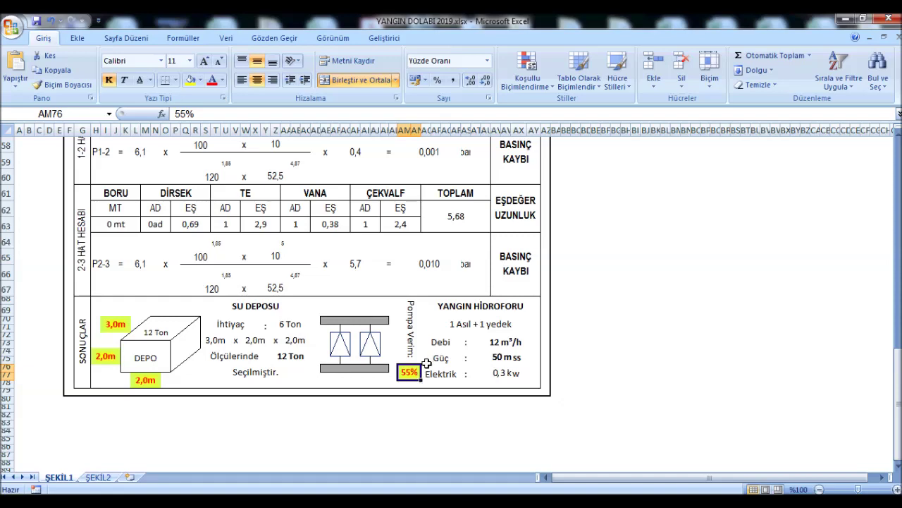
scroll(400, 358, up, 6)
scroll(400, 359, up, 4)
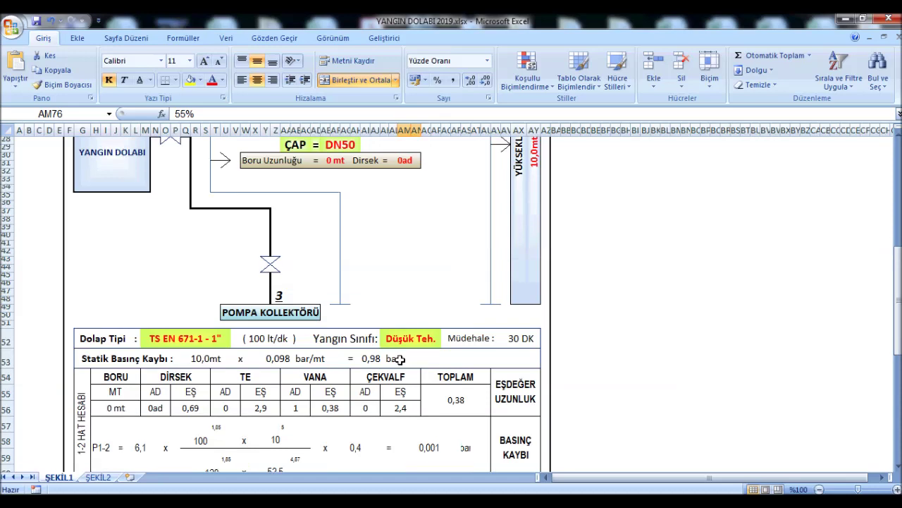
scroll(400, 359, up, 3)
scroll(400, 359, up, 6)
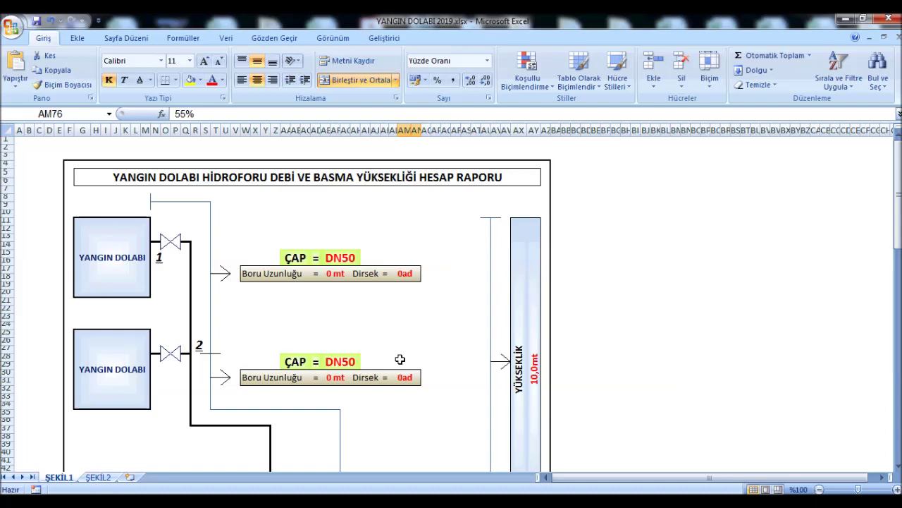
scroll(348, 273, down, 1)
scroll(356, 300, down, 5)
scroll(359, 307, down, 3)
scroll(359, 311, down, 2)
scroll(359, 311, down, 5)
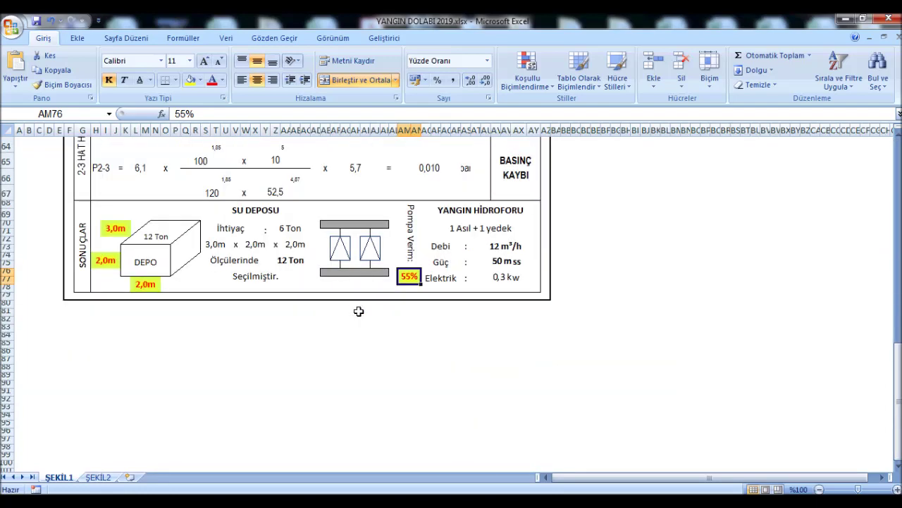
scroll(358, 310, up, 8)
click(97, 477)
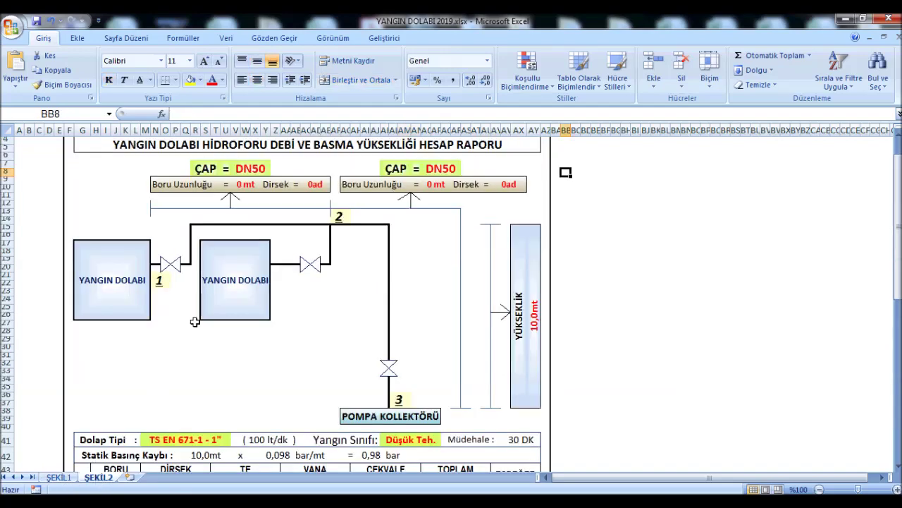
scroll(201, 296, down, 3)
scroll(209, 280, down, 7)
scroll(264, 289, down, 3)
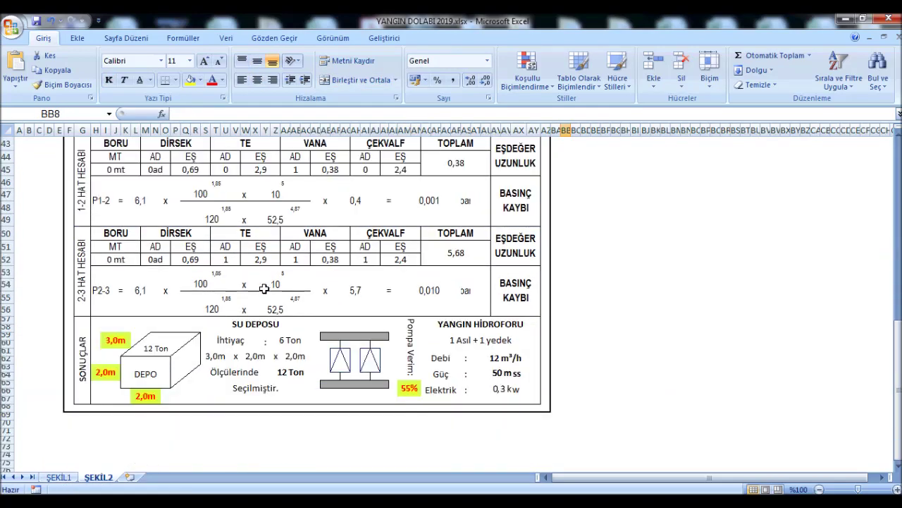
scroll(263, 288, up, 8)
scroll(176, 395, up, 4)
scroll(64, 487, up, 2)
click(58, 477)
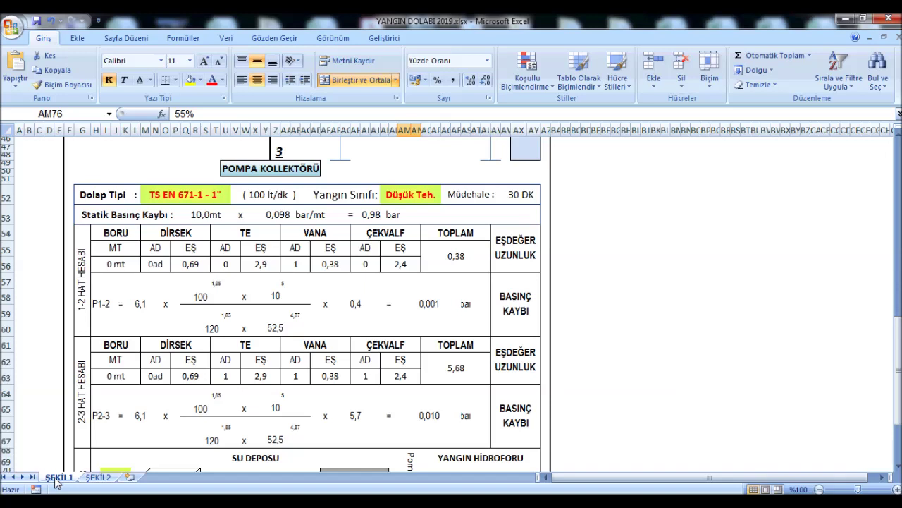
scroll(32, 430, up, 2)
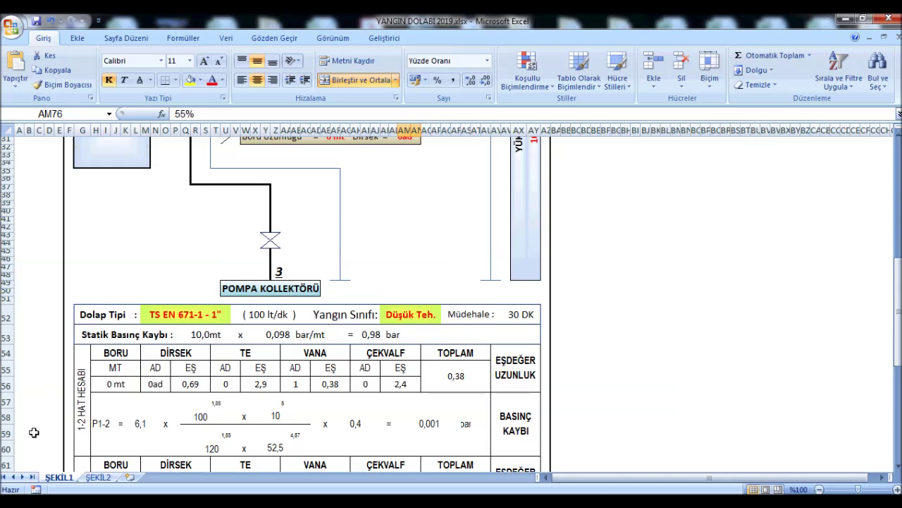
scroll(70, 402, up, 13)
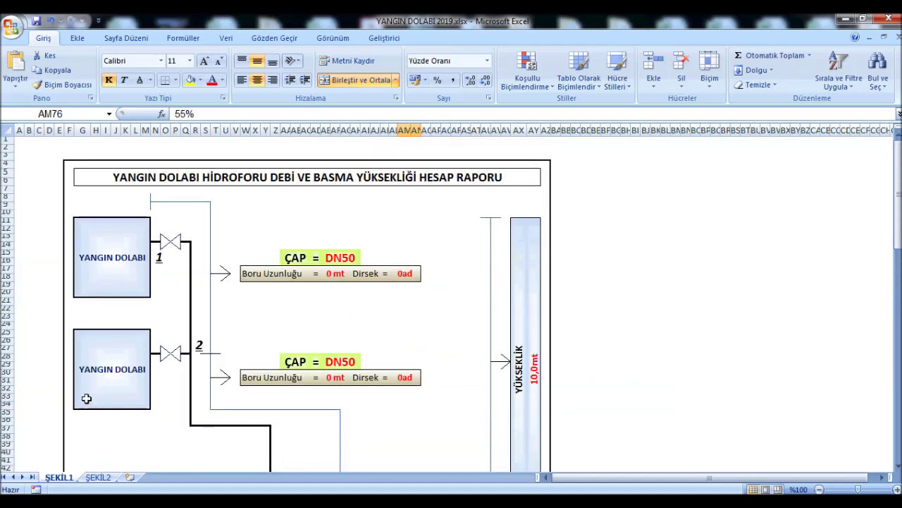
Switch to AutoCAD and bring the riser diagram's upper floor labels into view.
key(alt+Tab)
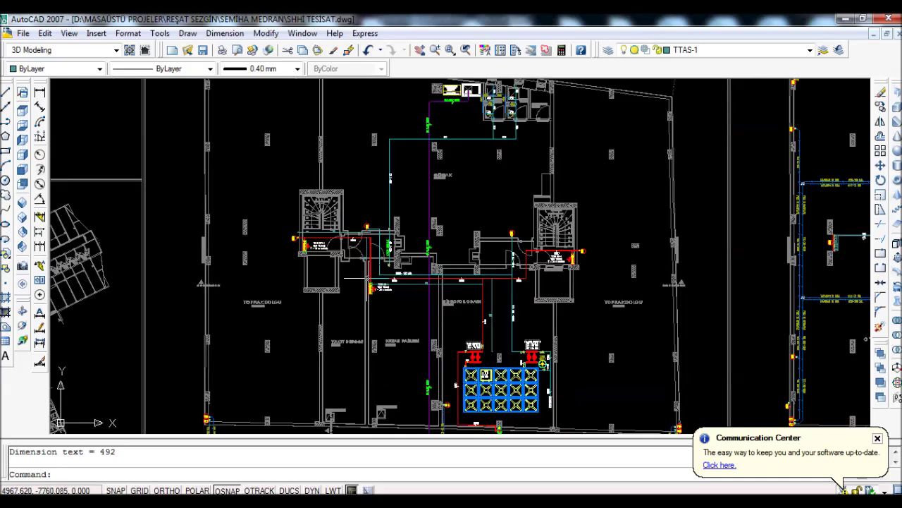
drag(367, 280, 233, 233)
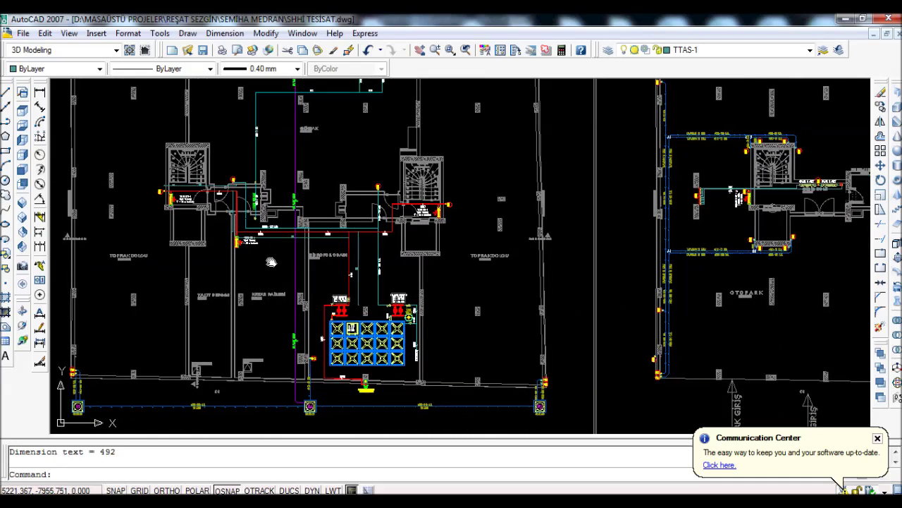
scroll(352, 302, up, 3)
scroll(356, 302, up, 2)
scroll(387, 302, up, 1)
scroll(184, 296, up, 3)
drag(179, 308, 285, 301)
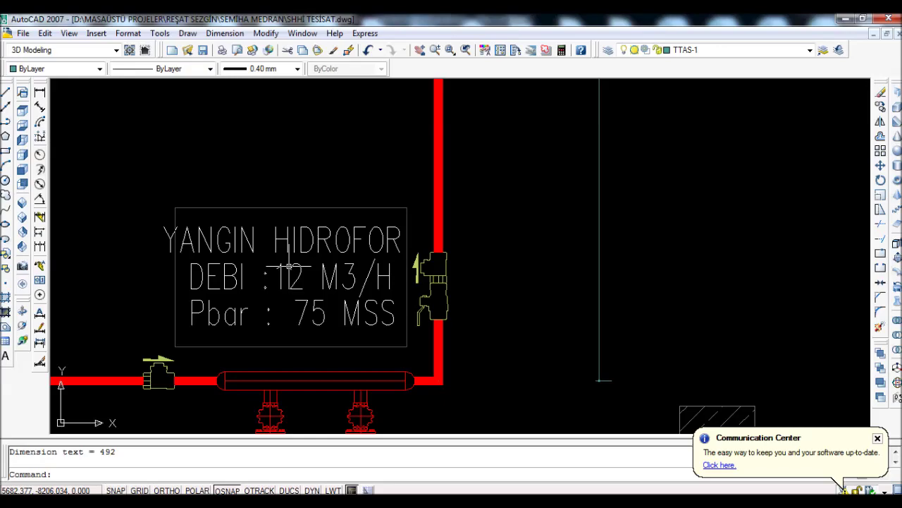
scroll(289, 266, down, 5)
scroll(296, 296, down, 3)
scroll(305, 353, up, 3)
scroll(304, 366, up, 2)
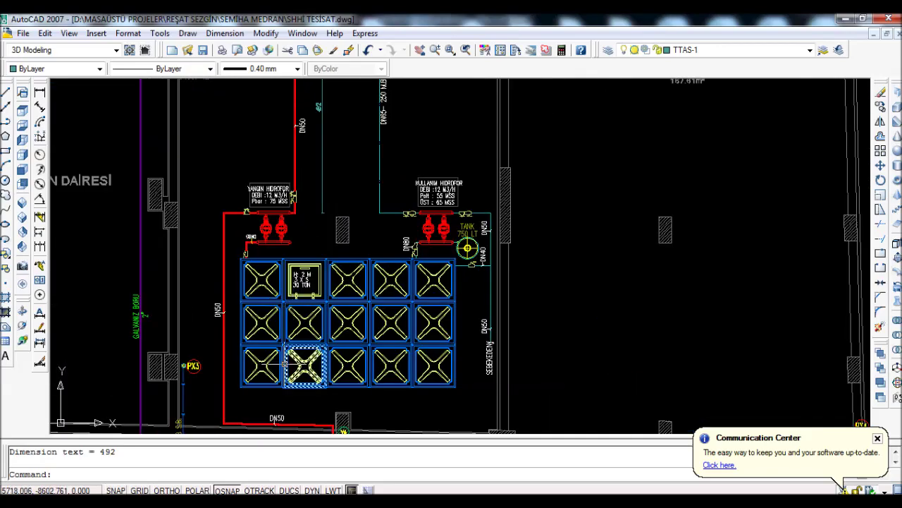
scroll(305, 366, down, 5)
scroll(304, 366, down, 2)
scroll(284, 280, up, 1)
drag(284, 280, 261, 266)
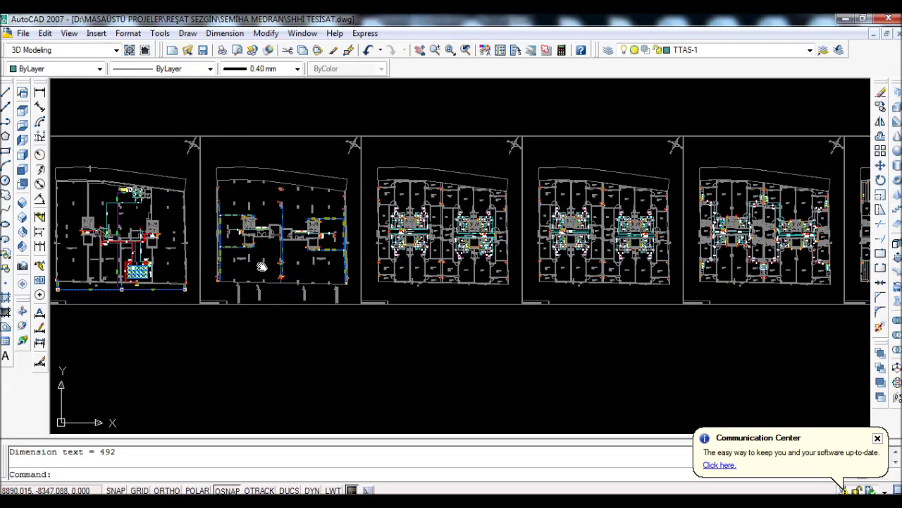
drag(530, 264, 57, 244)
mouse_move(418, 296)
mouse_down()
mouse_move(308, 296)
mouse_move(85, 260)
mouse_up()
scroll(450, 260, up, 3)
scroll(353, 296, up, 4)
drag(146, 293, 149, 307)
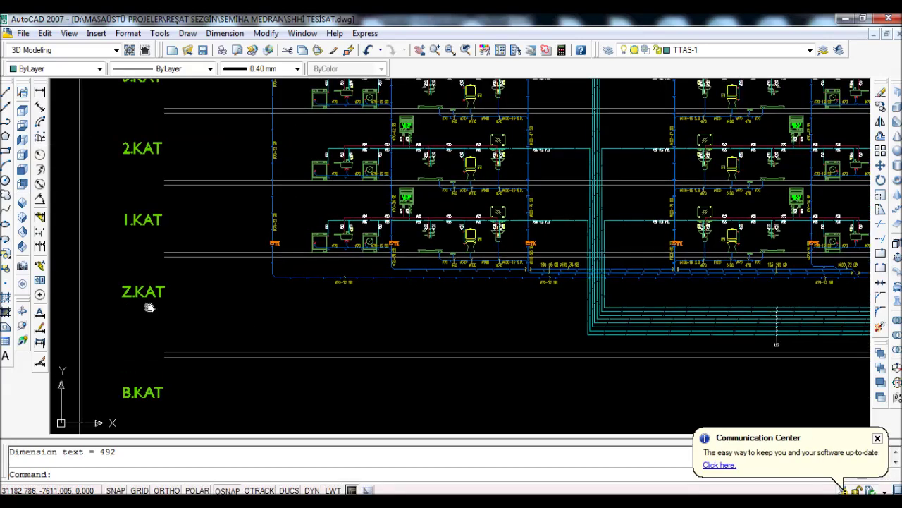
drag(172, 209, 171, 282)
drag(165, 224, 167, 286)
drag(151, 223, 159, 254)
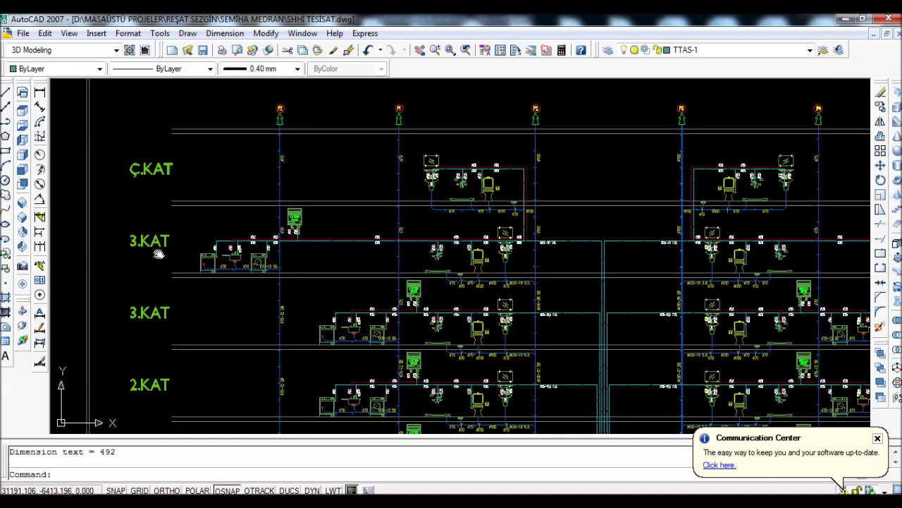
Change the upper 3.KAT floor text to read 4.KAT.
double_click(133, 239)
text(4)
key(Return)
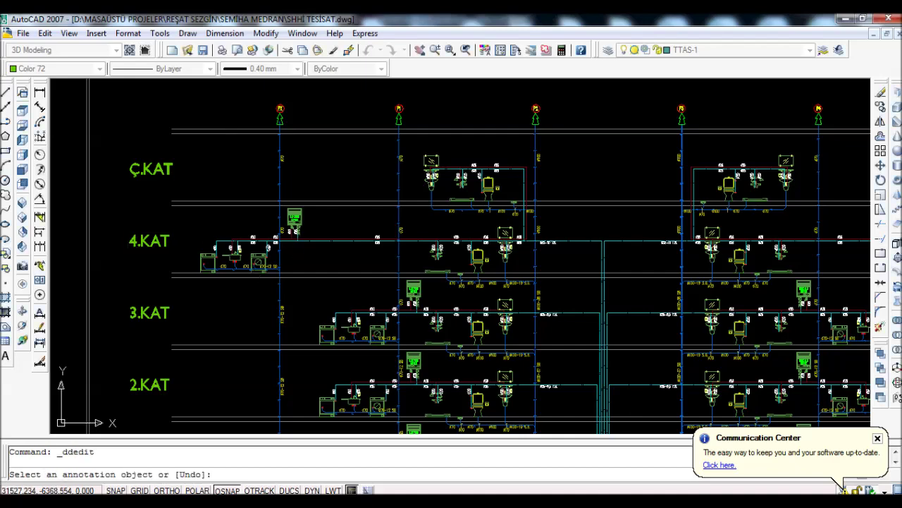
scroll(459, 254, down, 5)
scroll(458, 254, up, 3)
scroll(458, 254, up, 2)
scroll(307, 285, up, 4)
scroll(307, 284, up, 2)
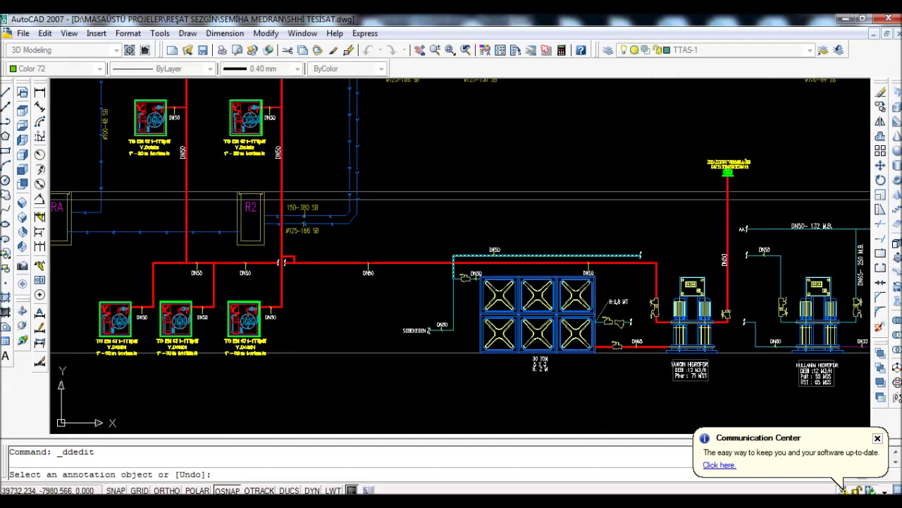
scroll(733, 338, up, 5)
scroll(734, 339, down, 5)
scroll(733, 338, up, 3)
scroll(733, 338, up, 2)
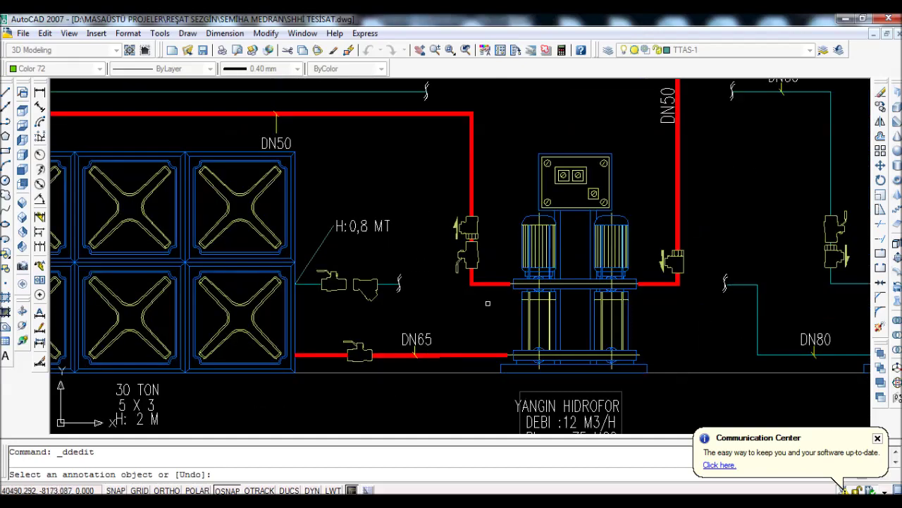
scroll(488, 303, down, 5)
scroll(415, 255, up, 2)
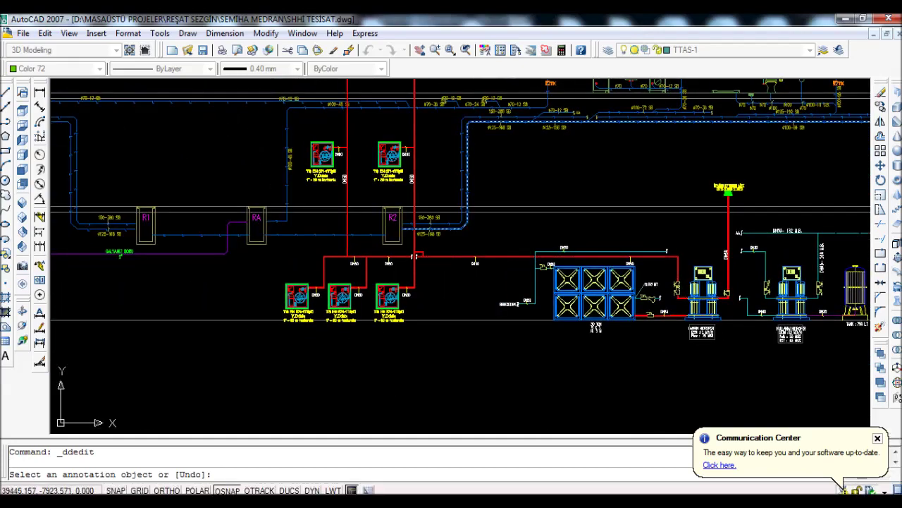
scroll(416, 255, down, 3)
scroll(800, 321, down, 2)
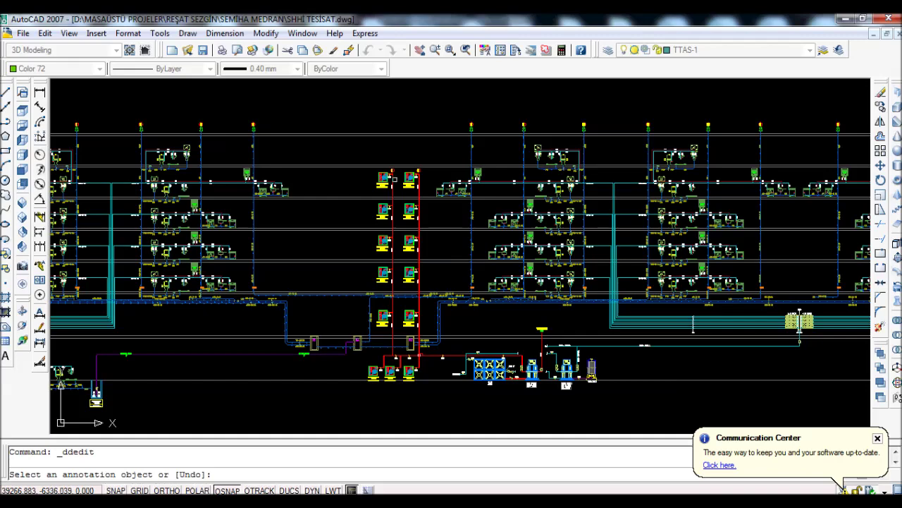
scroll(397, 177, up, 10)
scroll(577, 284, down, 8)
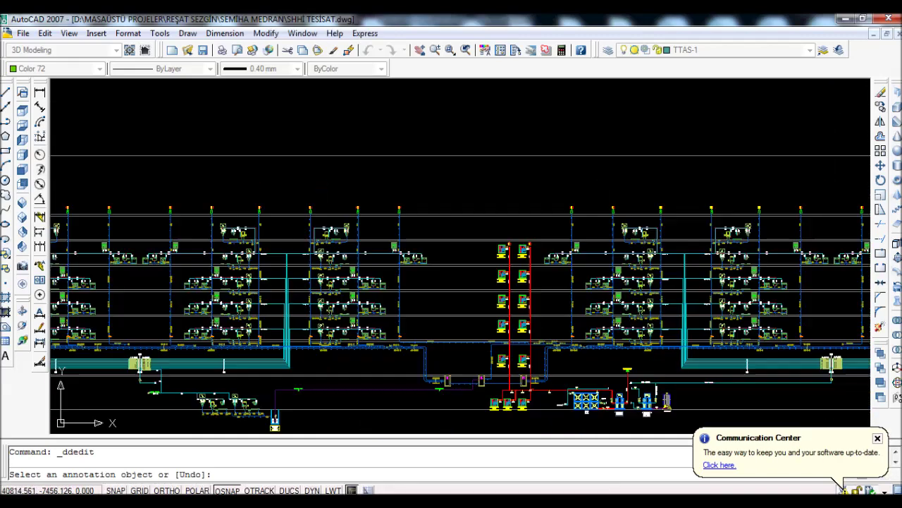
scroll(577, 284, down, 1)
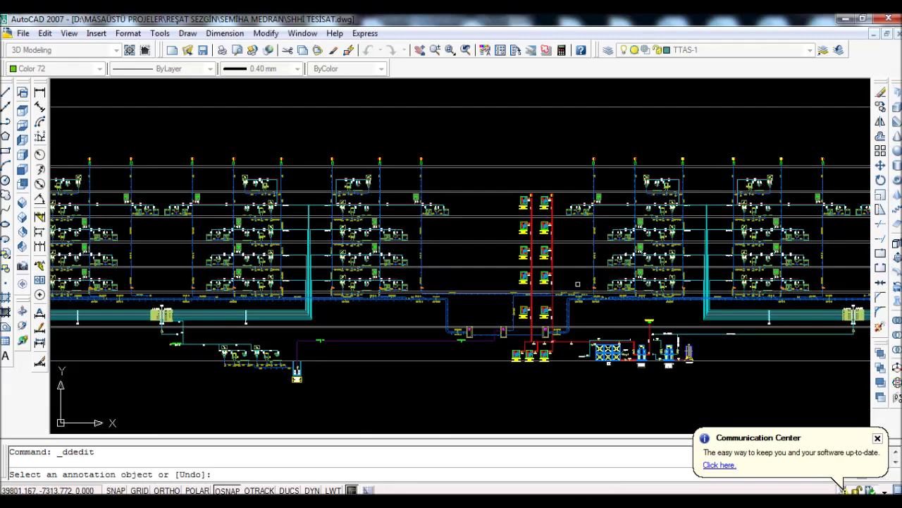
Pan across the row of floor plan sheets left of the riser diagram.
mouse_move(413, 258)
mouse_down()
mouse_move(484, 191)
mouse_move(604, 188)
mouse_up()
scroll(605, 187, down, 3)
mouse_move(608, 155)
mouse_down()
mouse_move(598, 203)
mouse_move(790, 204)
mouse_up()
scroll(350, 270, down, 2)
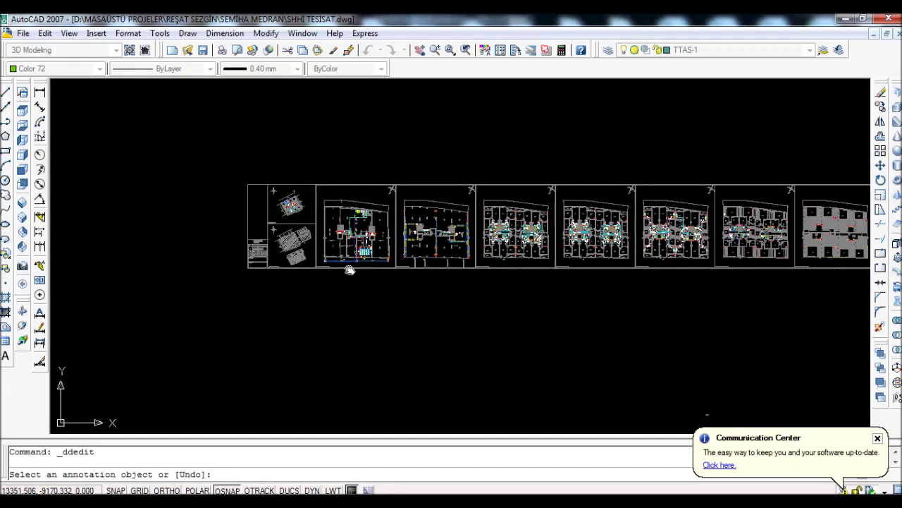
Pan from the riser diagram one sheet along to the apartment floor plan.
drag(350, 270, 176, 274)
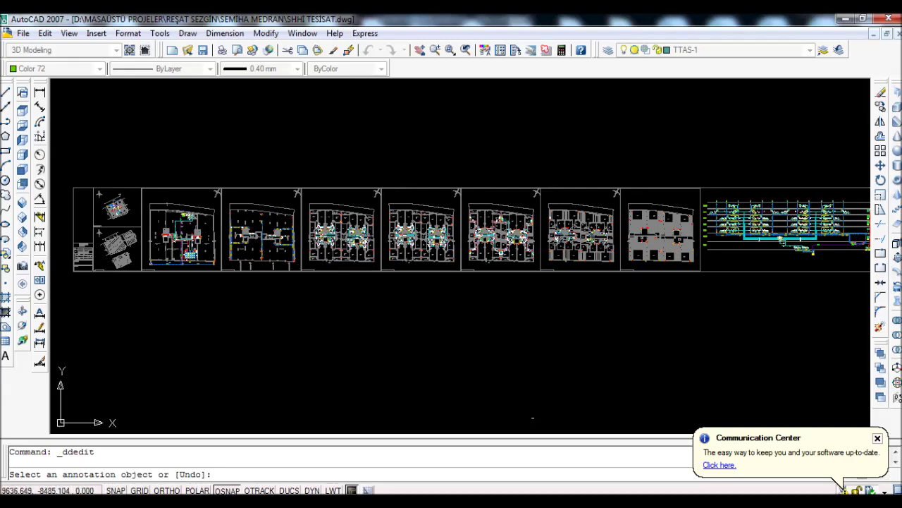
scroll(721, 248, up, 7)
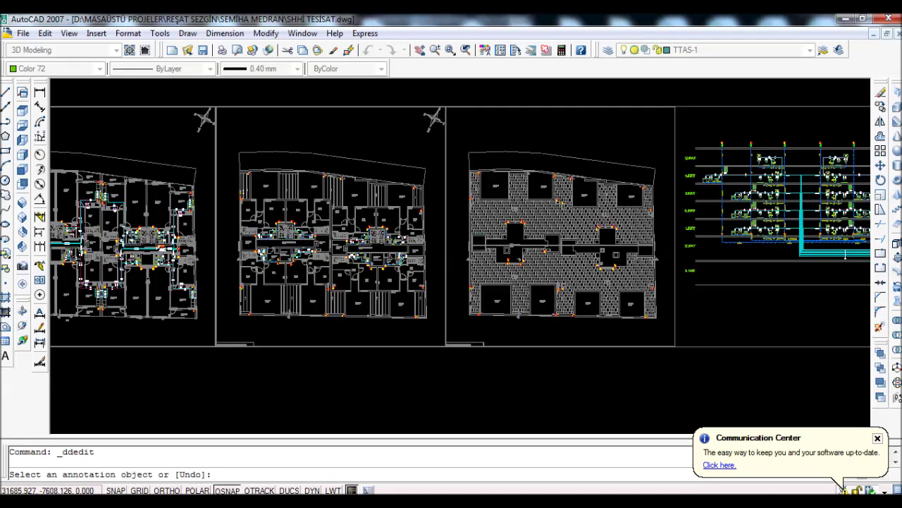
scroll(722, 261, down, 5)
mouse_move(723, 261)
mouse_down()
mouse_move(864, 233)
mouse_move(682, 228)
mouse_up()
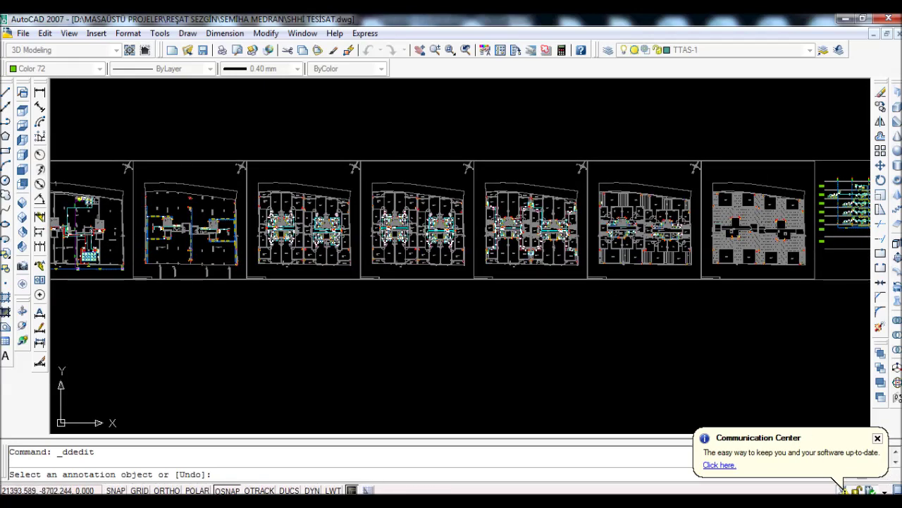
scroll(572, 243, up, 5)
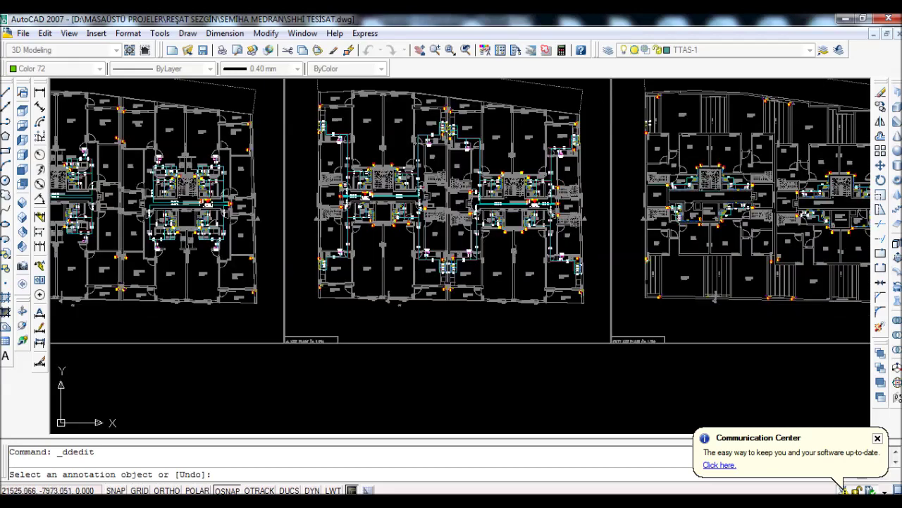
scroll(401, 206, up, 3)
scroll(400, 205, up, 2)
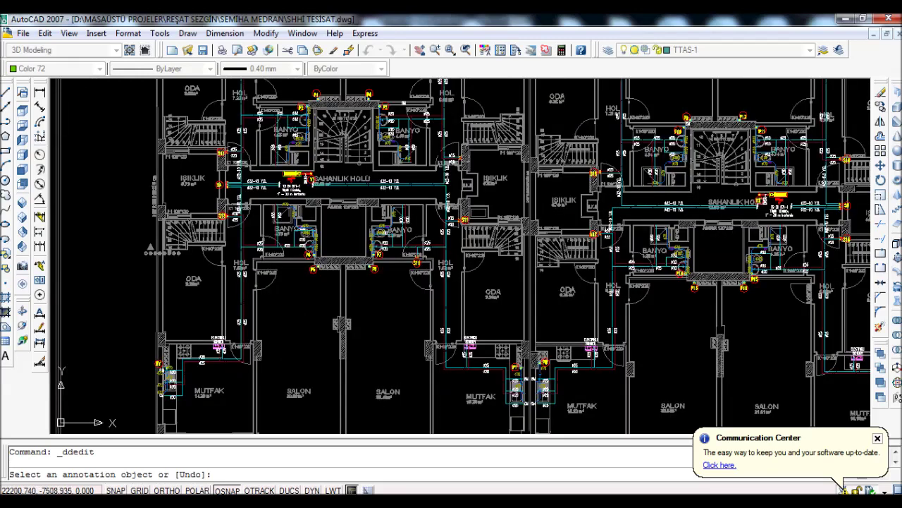
Zoom in on fire cabinet Y1 beside the SAHANLIK HOLÜ landing hall.
drag(613, 313, 523, 146)
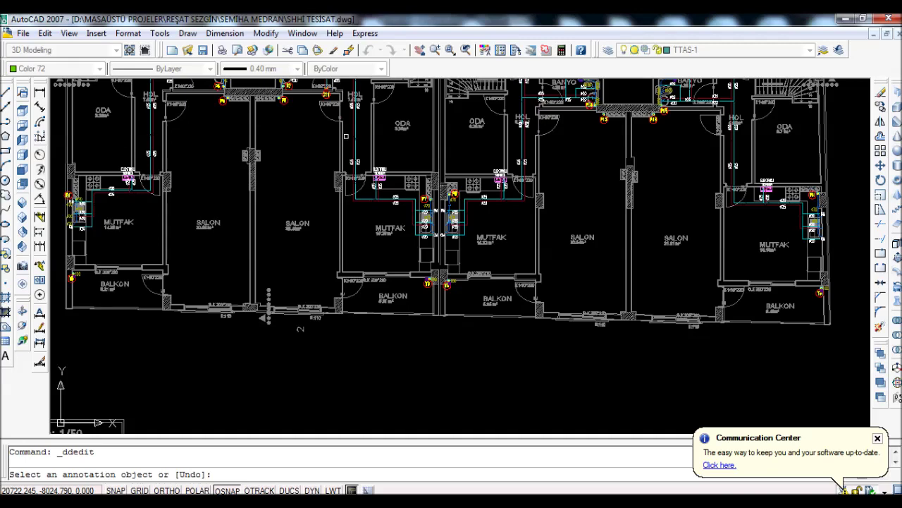
drag(349, 136, 512, 237)
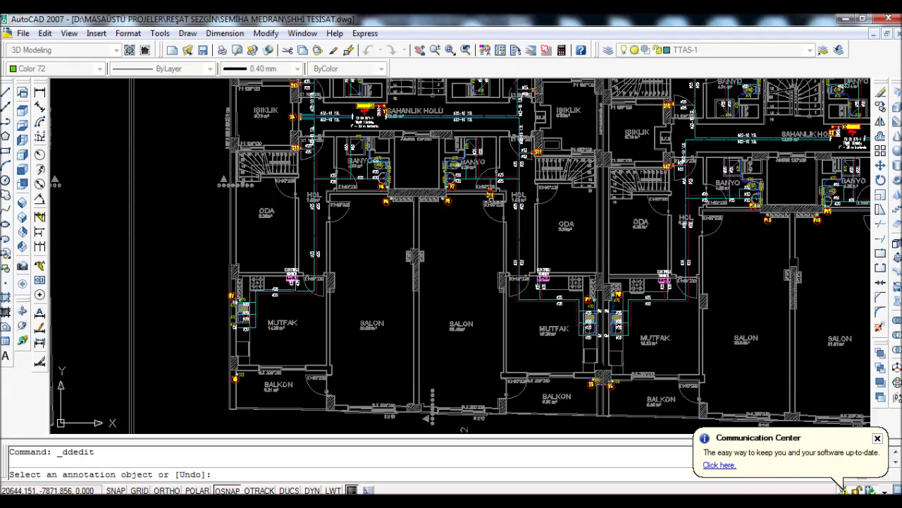
drag(494, 246, 317, 278)
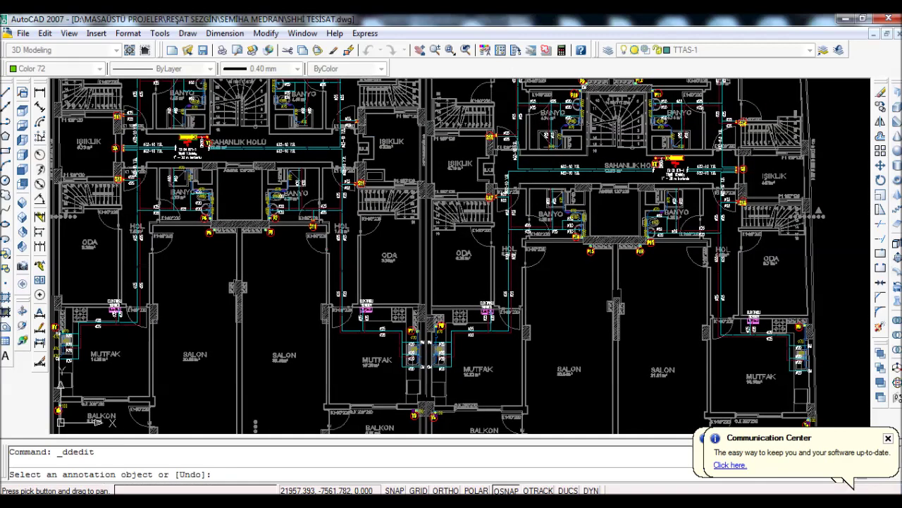
scroll(345, 178, up, 2)
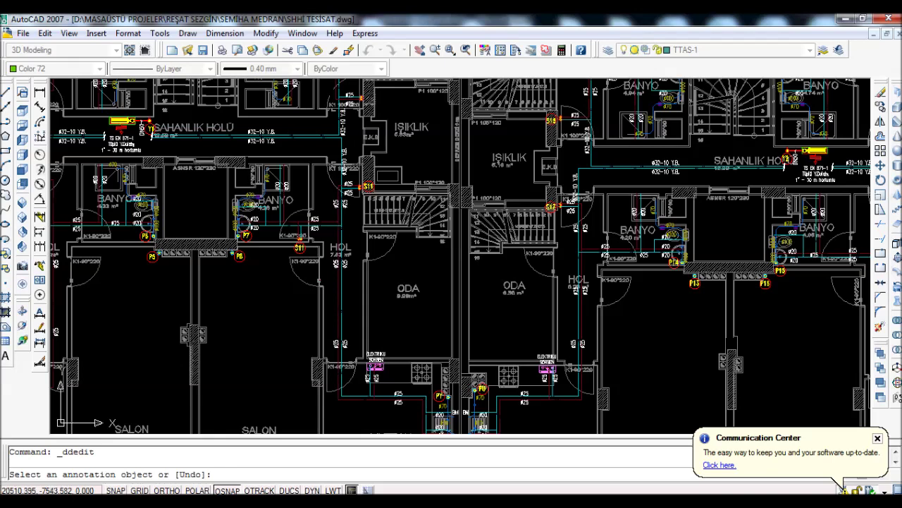
scroll(124, 120, up, 3)
scroll(124, 120, up, 4)
scroll(124, 119, up, 4)
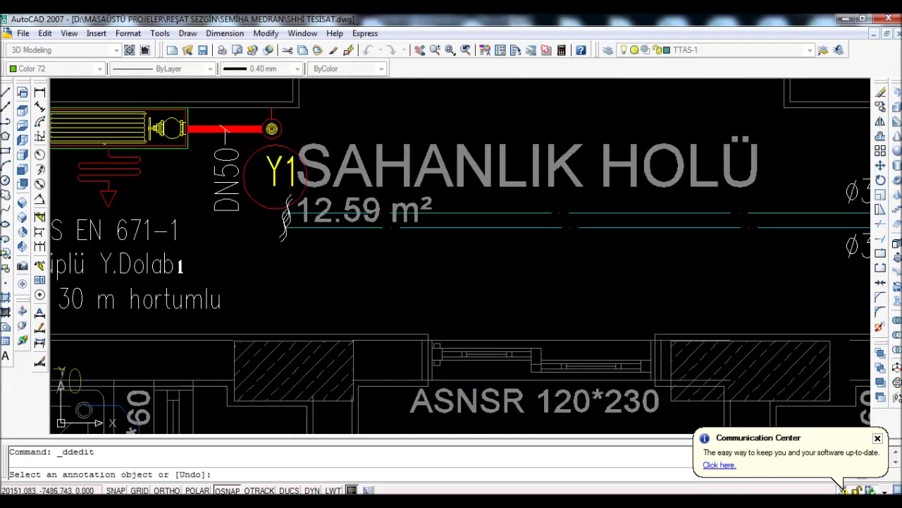
Zoom in and out around the hydrofor room to inspect it.
scroll(426, 166, down, 10)
scroll(361, 146, down, 5)
scroll(362, 146, up, 2)
scroll(361, 146, up, 2)
scroll(332, 232, up, 2)
scroll(363, 242, up, 2)
scroll(547, 270, up, 2)
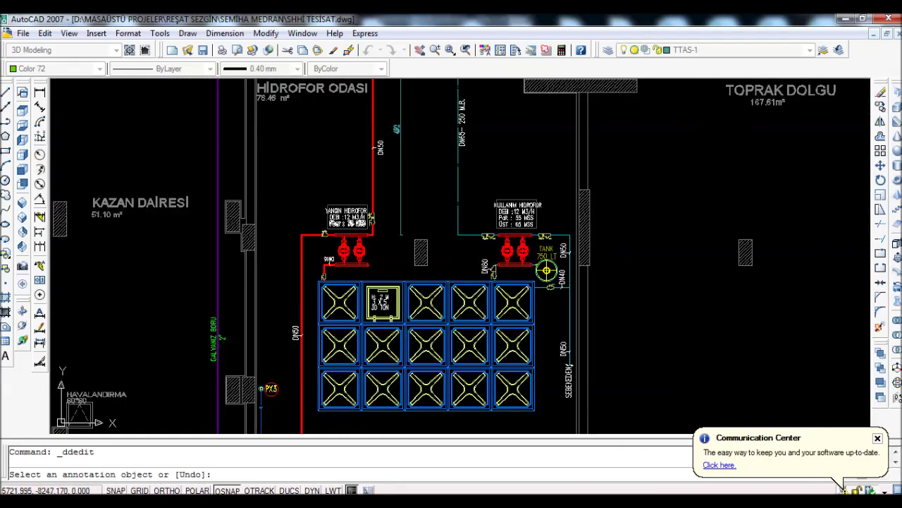
scroll(358, 245, up, 2)
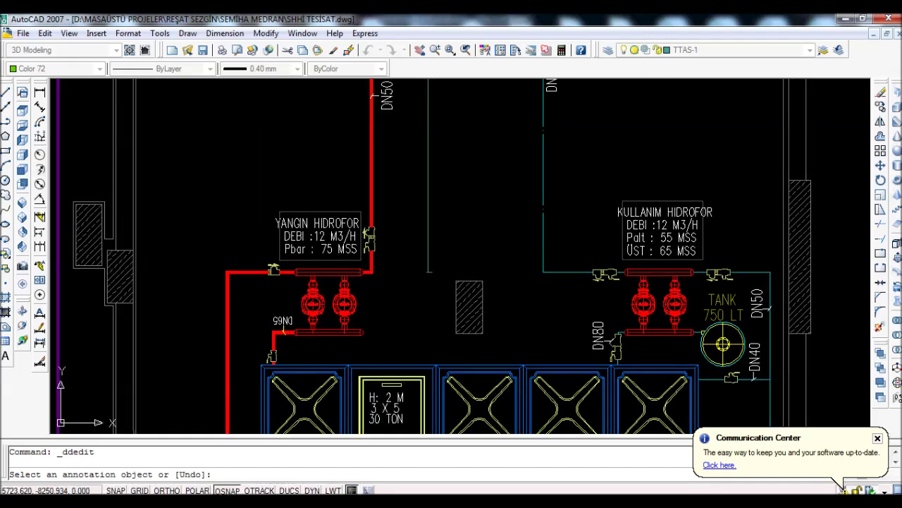
scroll(358, 245, down, 4)
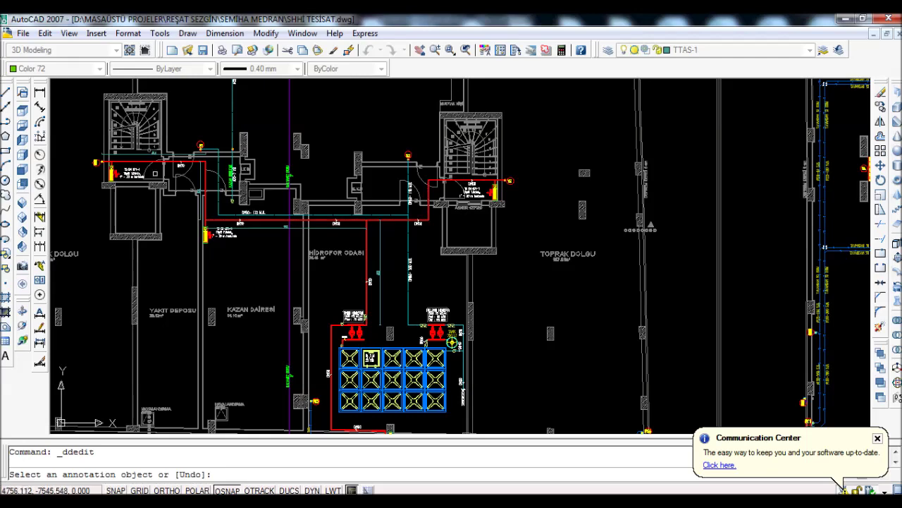
scroll(338, 212, down, 2)
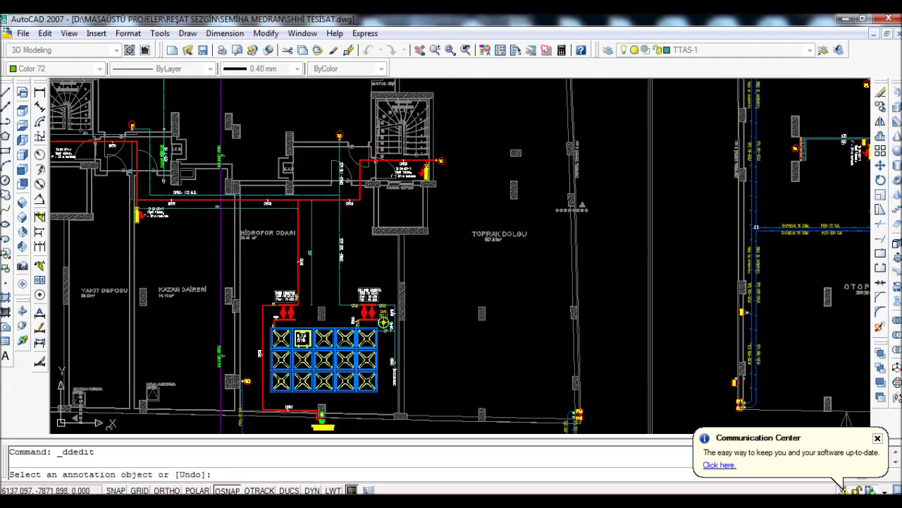
scroll(338, 211, down, 3)
Pan past the upper floor plans to the plumbing riser schematic with red fire risers.
drag(441, 241, 198, 233)
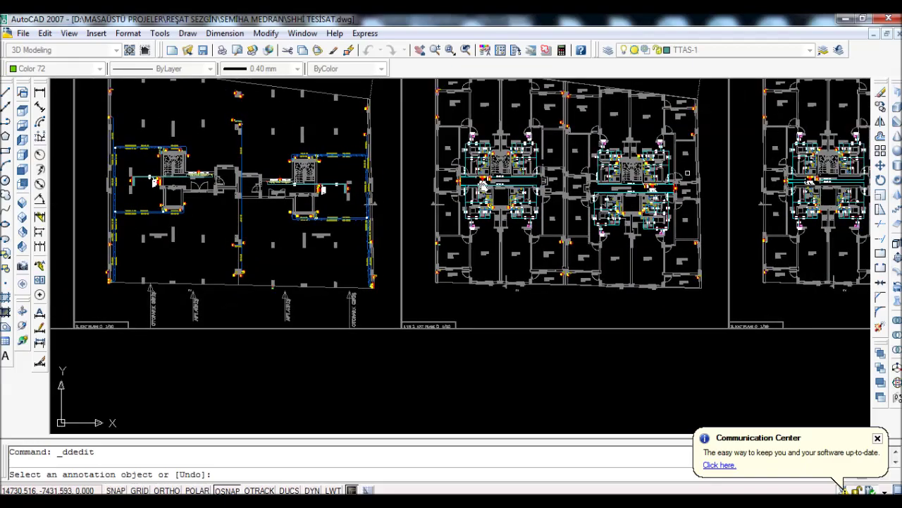
drag(476, 231, 232, 236)
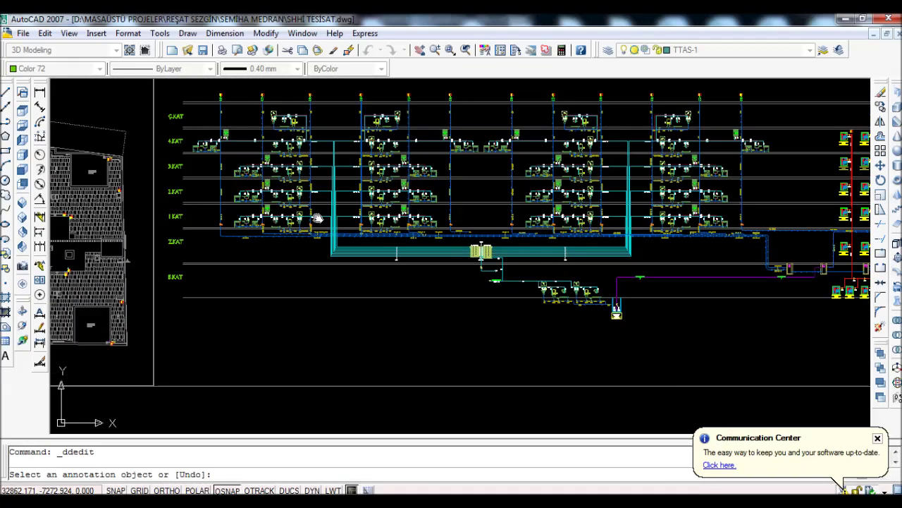
scroll(482, 192, up, 3)
scroll(483, 193, up, 3)
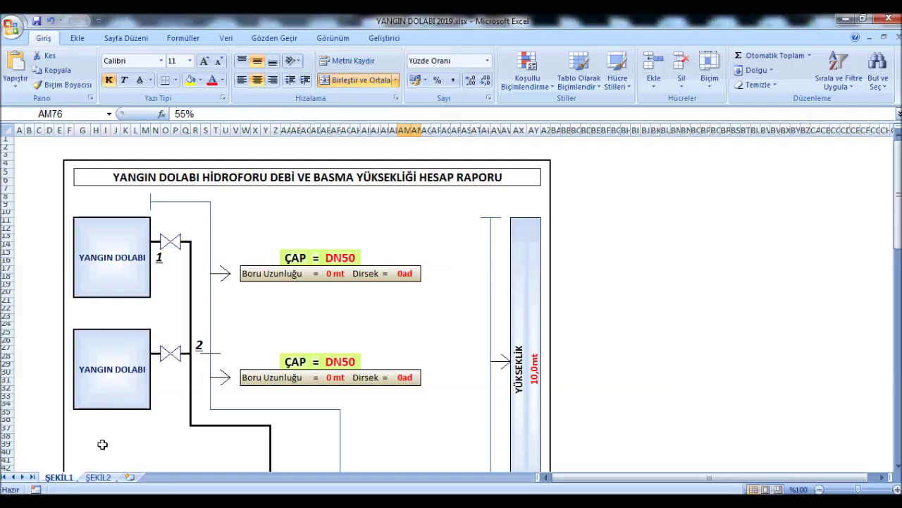
scroll(152, 308, down, 1)
click(98, 477)
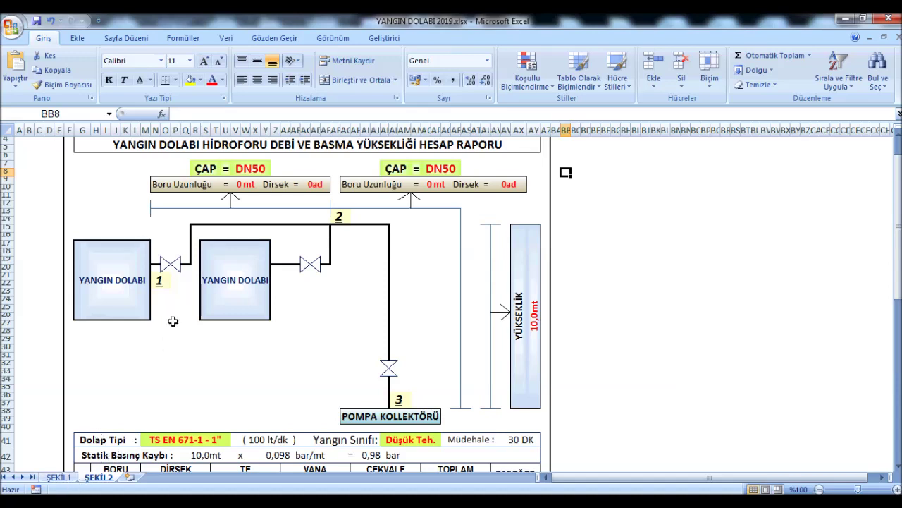
click(59, 478)
scroll(484, 367, down, 2)
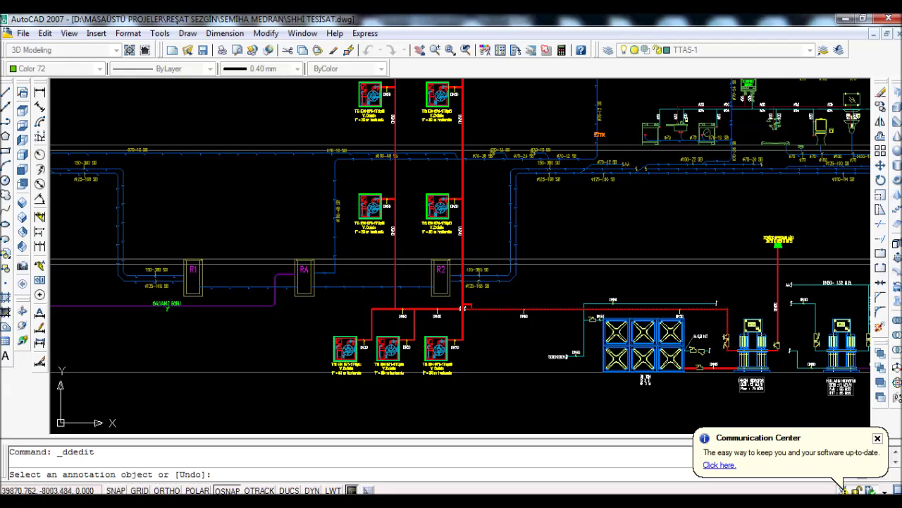
Pan the riser schematic to the Y1/Y2 cabinet row, then select the 10,0 mt riser height cell.
drag(494, 164, 483, 317)
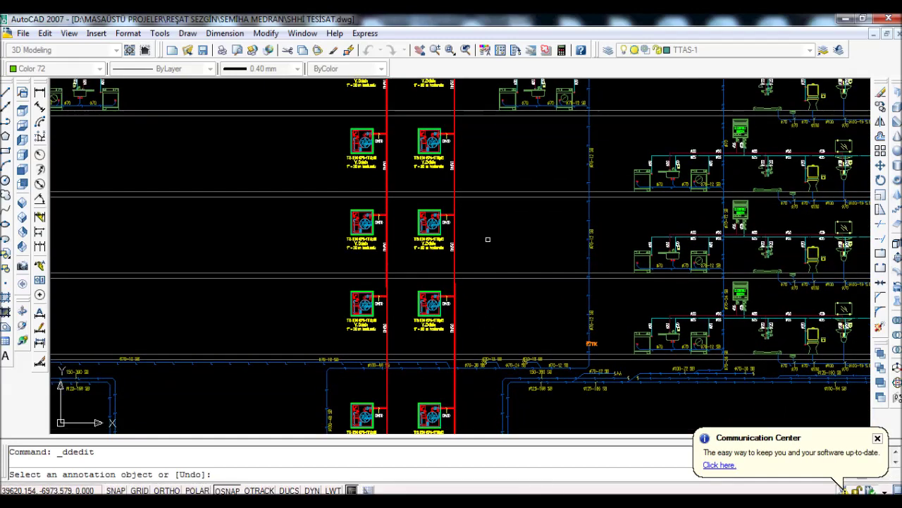
drag(480, 216, 480, 275)
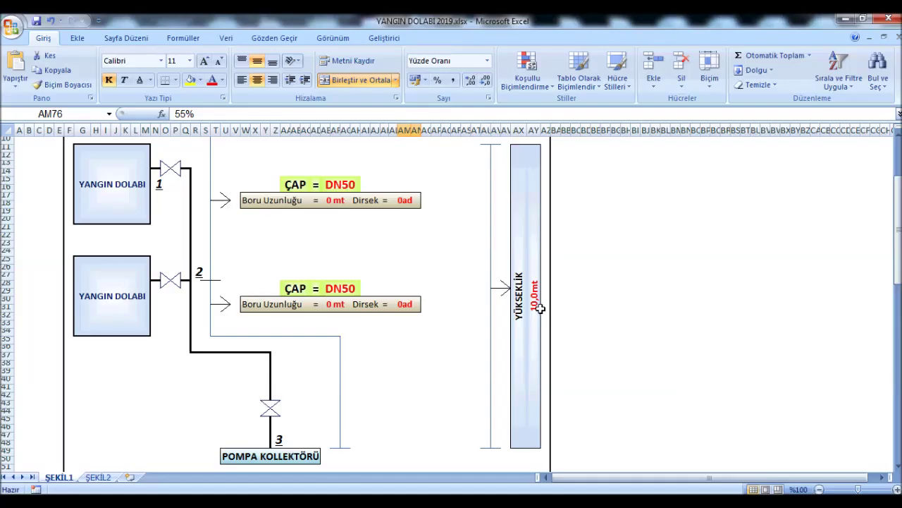
click(539, 308)
Enter 18 as the YÜKSEKLİK riser height so it reads 18,0 mt.
text(18)
key(Return)
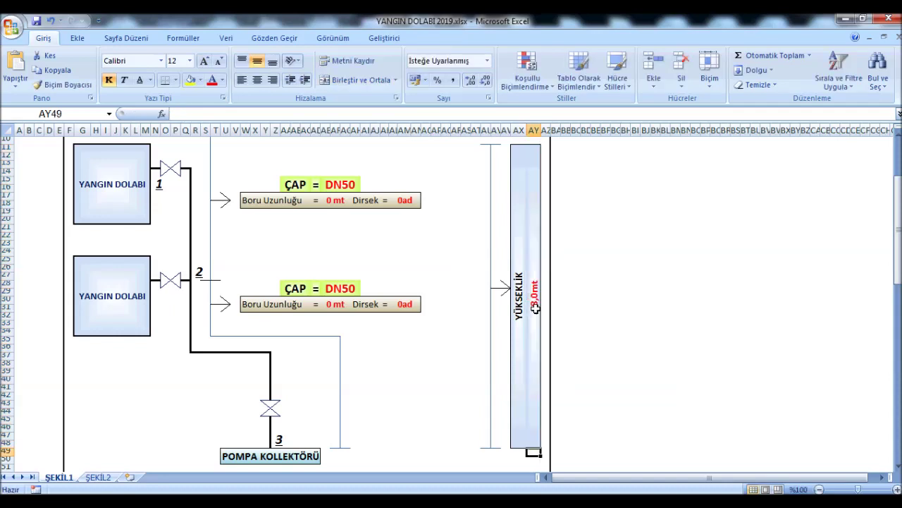
click(596, 293)
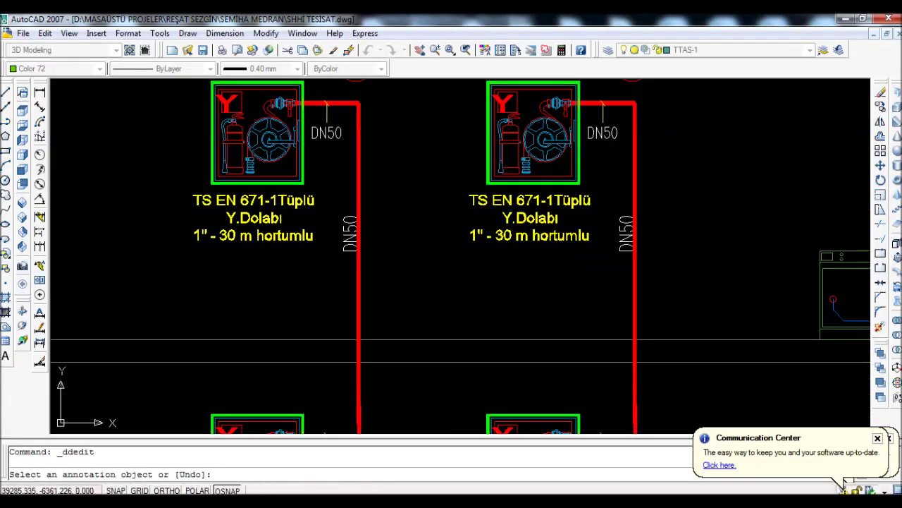
Pan and zoom the drawing to fire cabinet Y1 and the floor plans near SAHANLIK HOLÜ.
scroll(458, 254, down, 3)
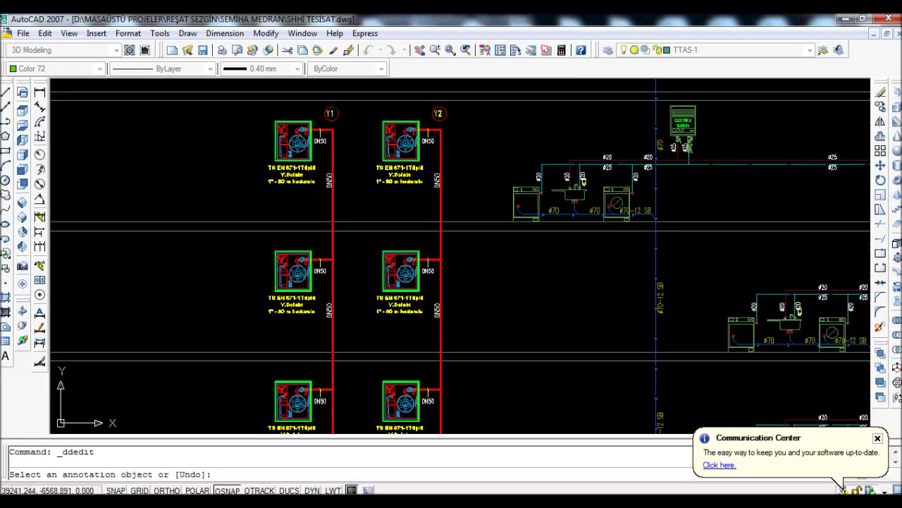
scroll(328, 248, up, 2)
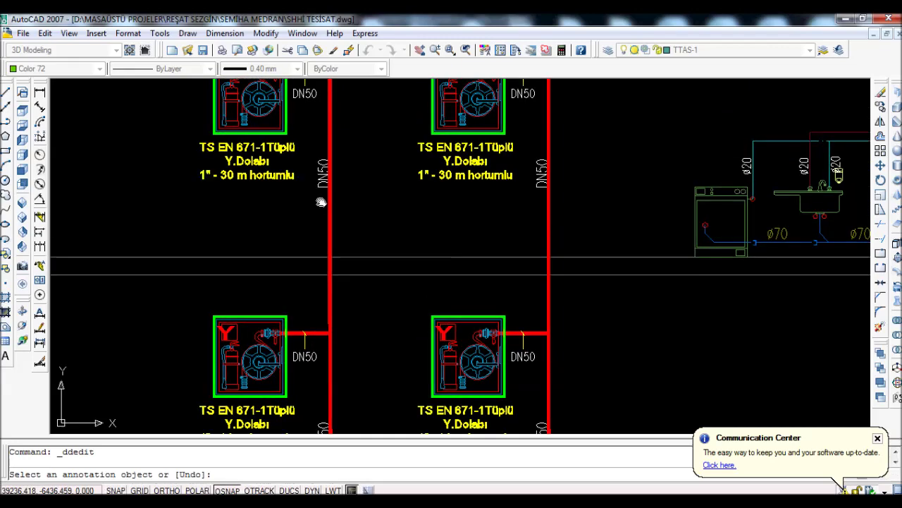
drag(318, 182, 321, 219)
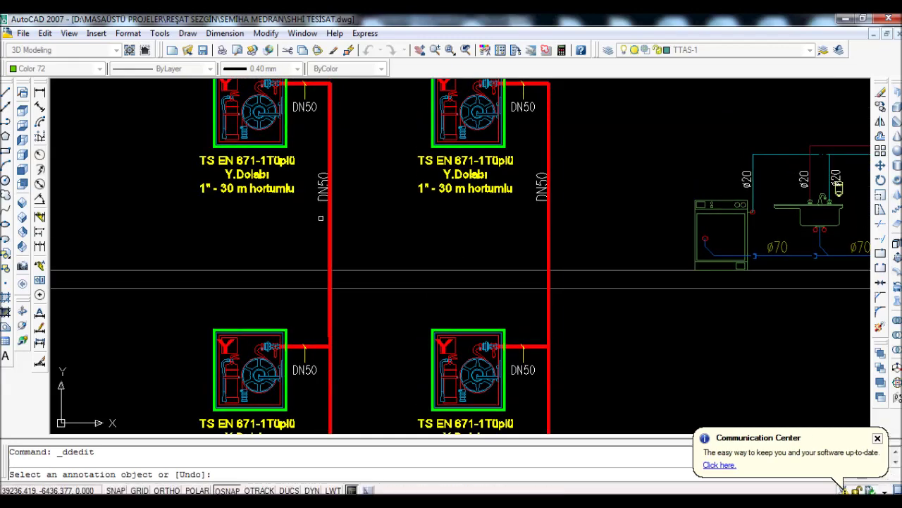
drag(320, 218, 321, 280)
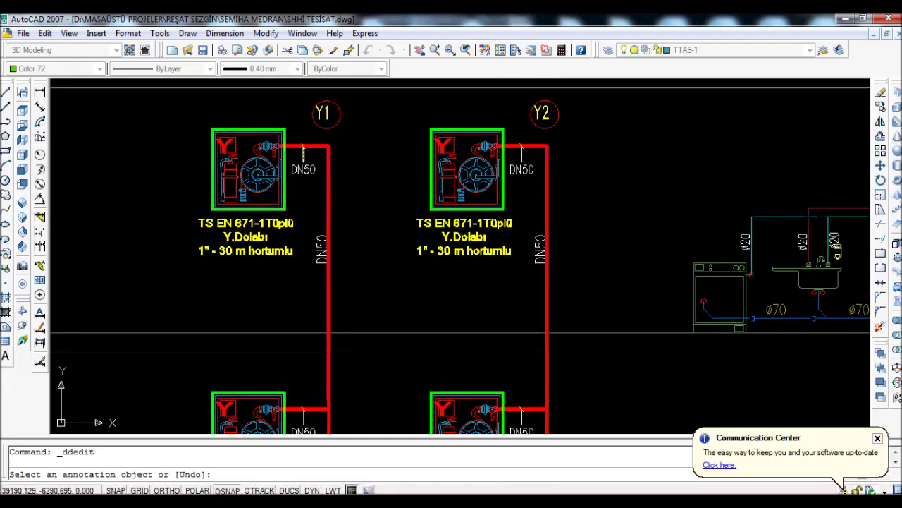
scroll(303, 151, down, 5)
scroll(374, 180, down, 2)
scroll(374, 179, up, 2)
drag(374, 179, 592, 184)
drag(141, 228, 514, 227)
scroll(301, 247, up, 5)
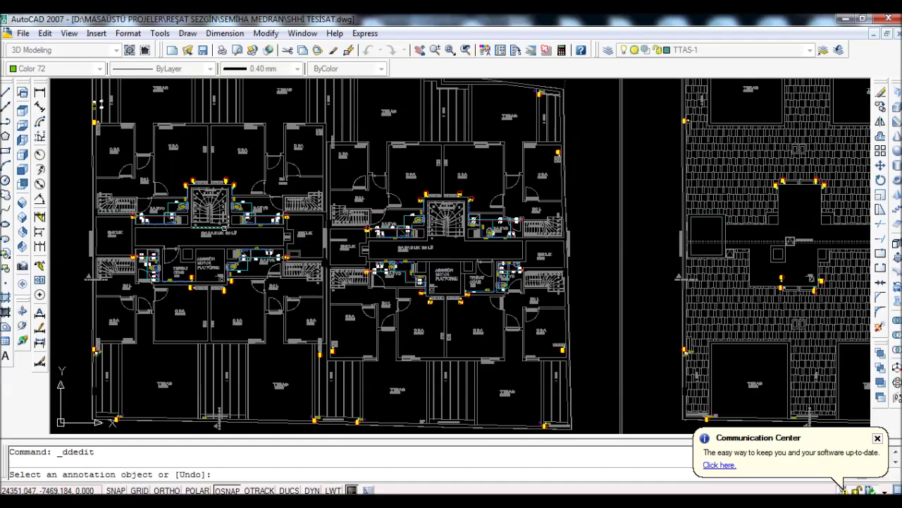
scroll(458, 254, up, 3)
scroll(459, 253, down, 1)
scroll(458, 254, up, 2)
scroll(261, 226, up, 4)
scroll(262, 225, up, 8)
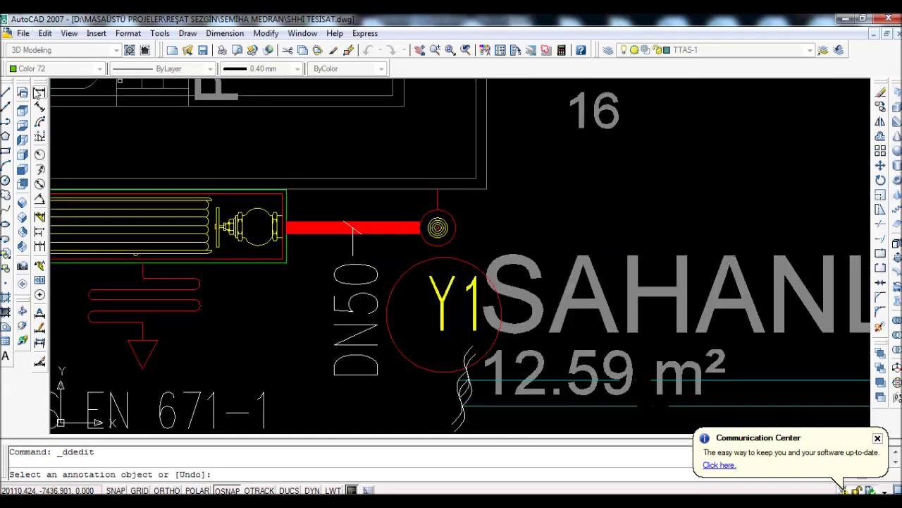
Measure the red DN50 pipe from the fire cabinet to riser Y1 with a linear dimension.
click(38, 92)
click(285, 227)
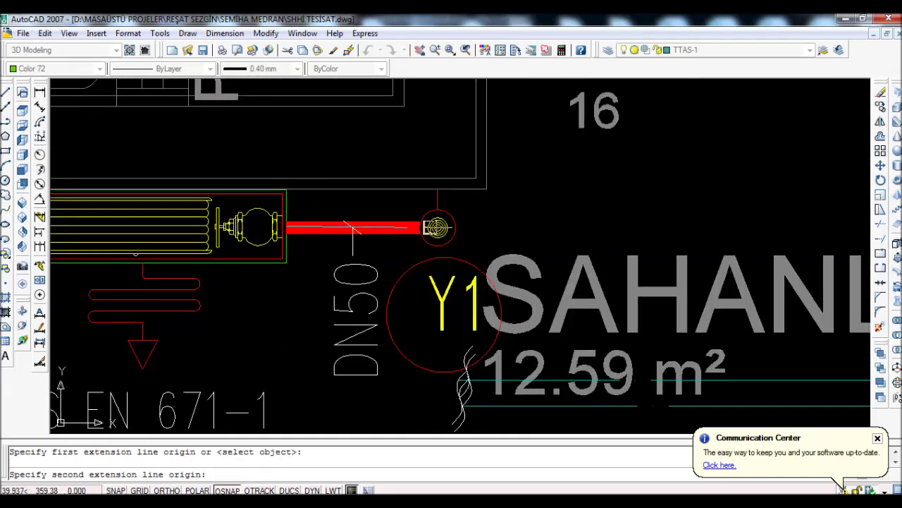
click(428, 227)
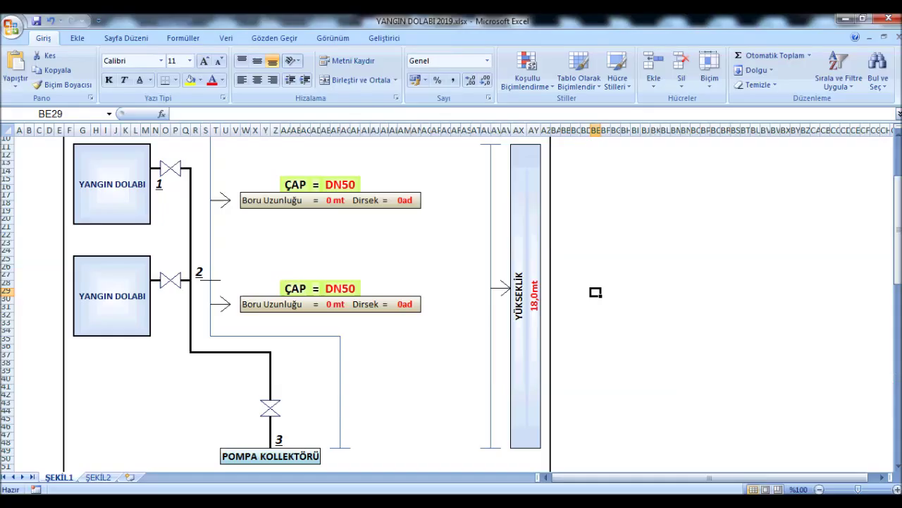
Enter 3,5 as the first DN50 pipe length.
click(335, 200)
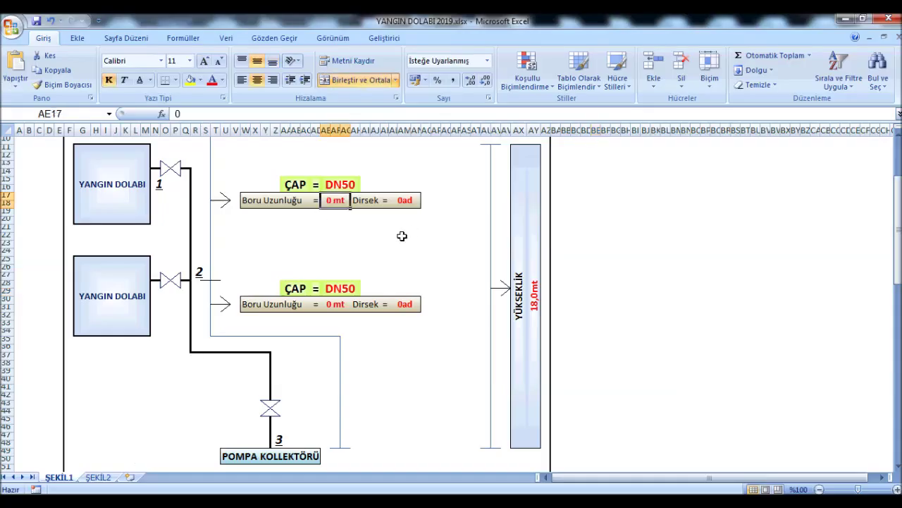
text(3,5)
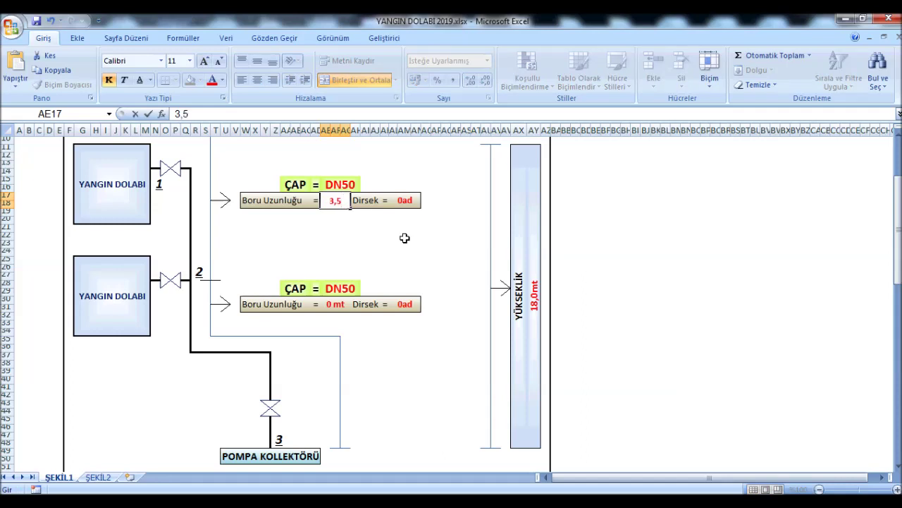
click(393, 245)
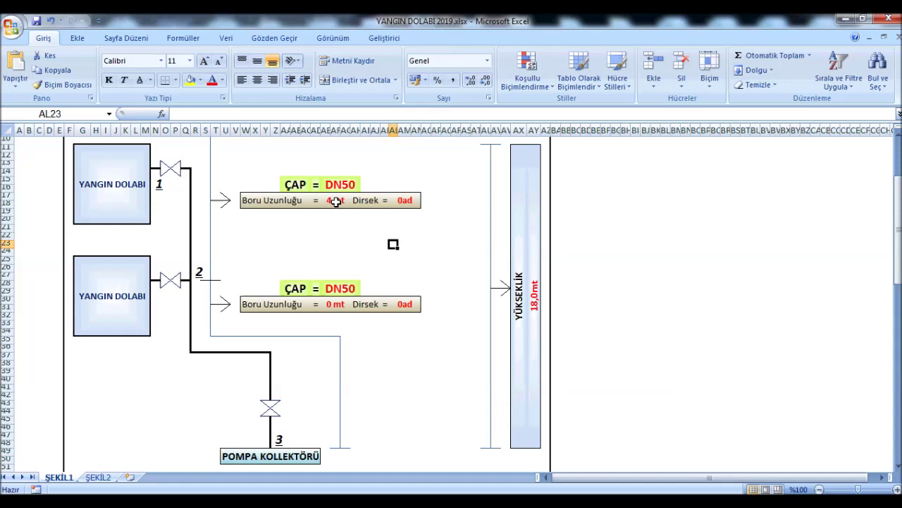
Give the first pipe length cell the custom one-decimal format 0,0"mt".
click(331, 202)
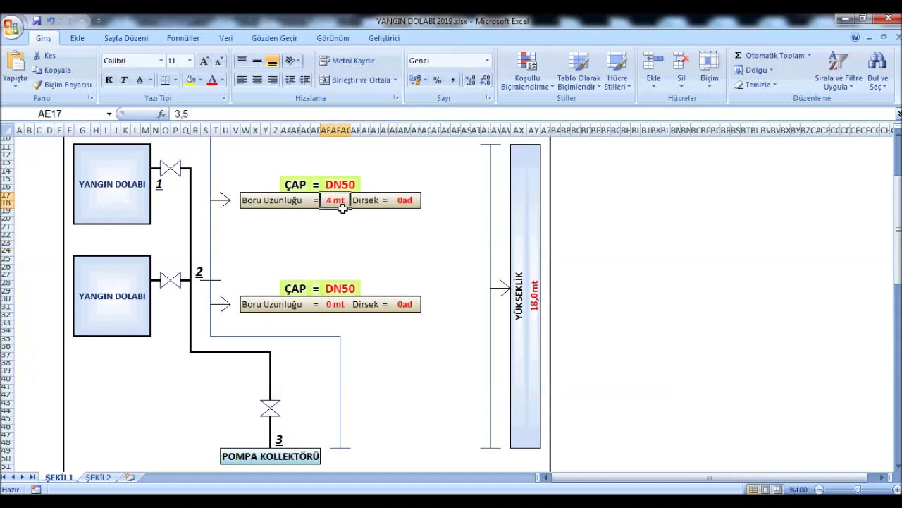
right_click(332, 203)
click(389, 363)
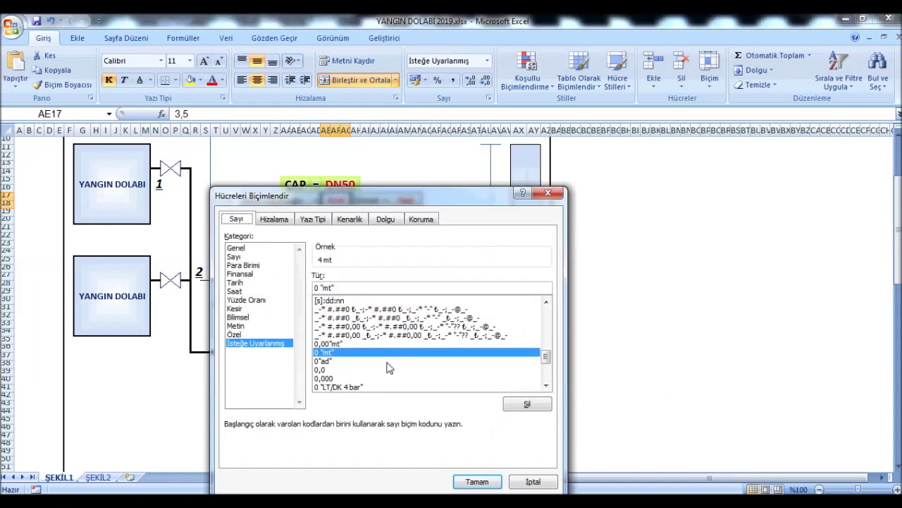
click(321, 287)
text(,)
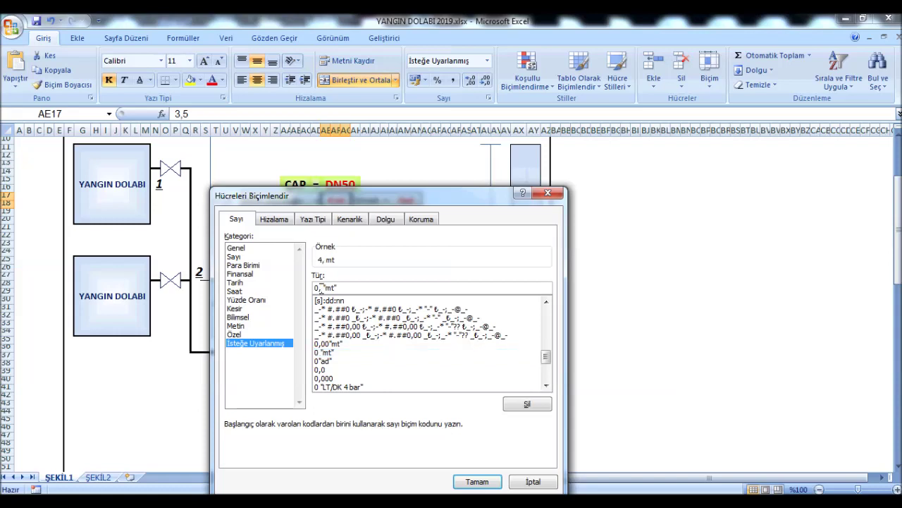
text(0)
click(465, 481)
click(399, 344)
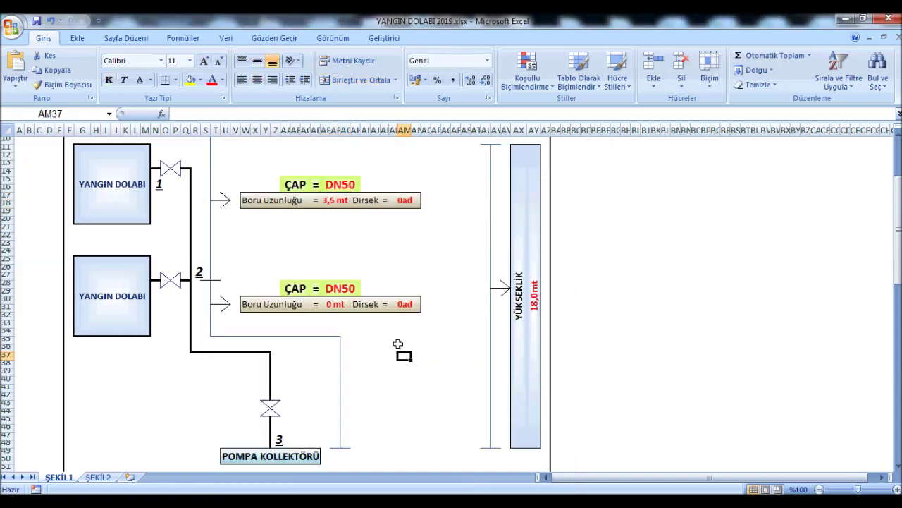
Copy the 3,5 mt cell's formatting onto the second pipe length with Format Painter.
click(342, 203)
click(68, 85)
click(339, 305)
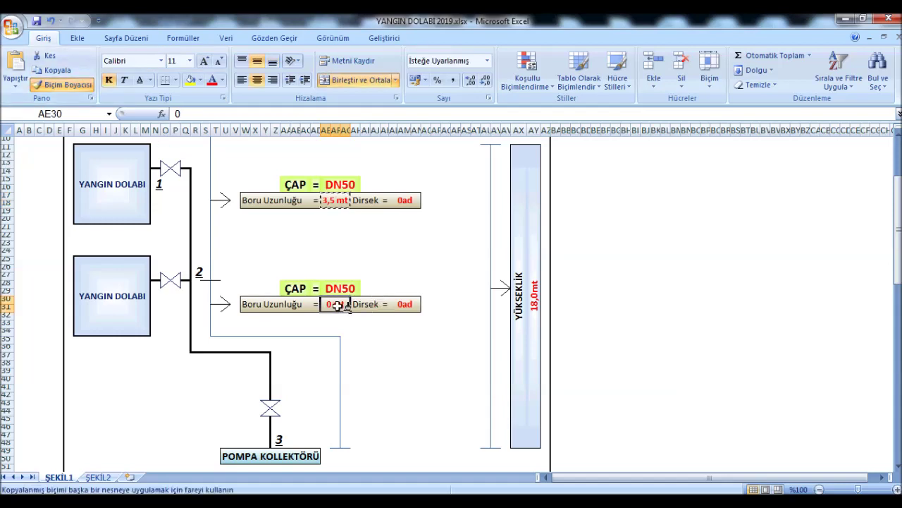
click(339, 203)
On sheet ŞEKİL2, format the first pipe length cell as 0,0"mt".
click(100, 477)
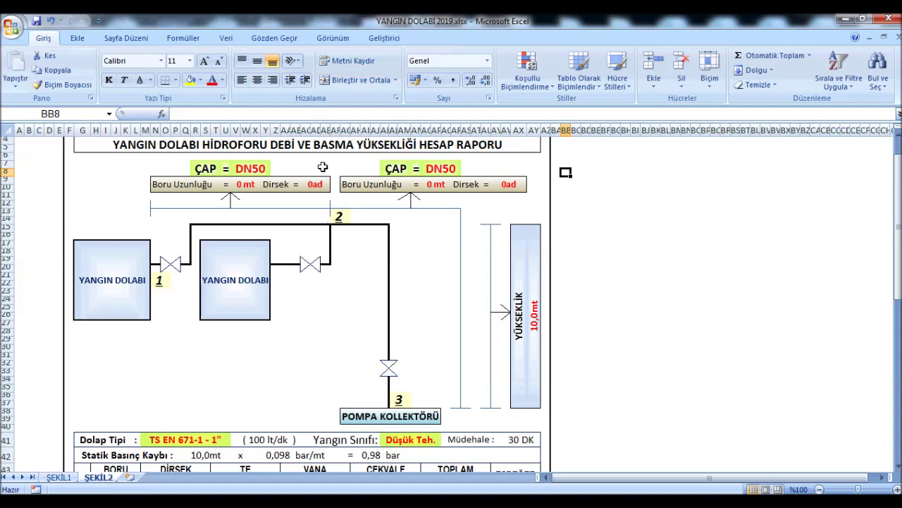
right_click(246, 186)
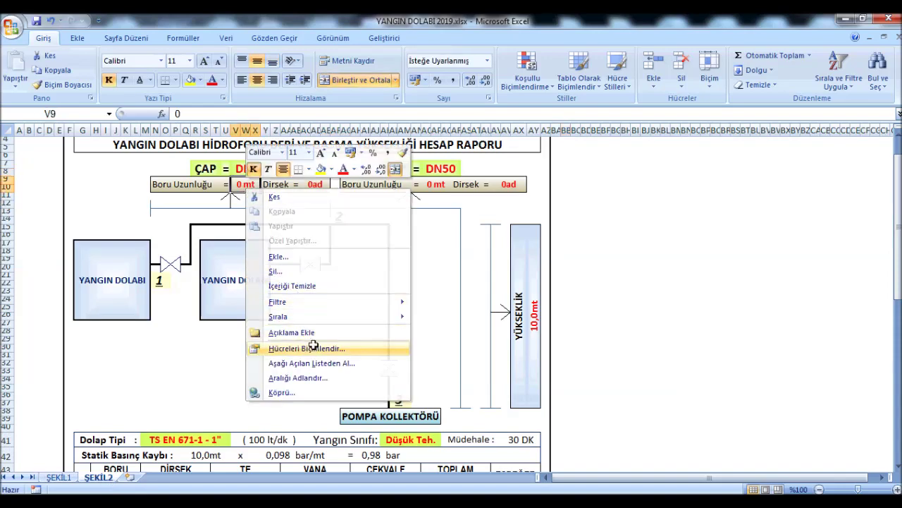
click(313, 347)
click(242, 281)
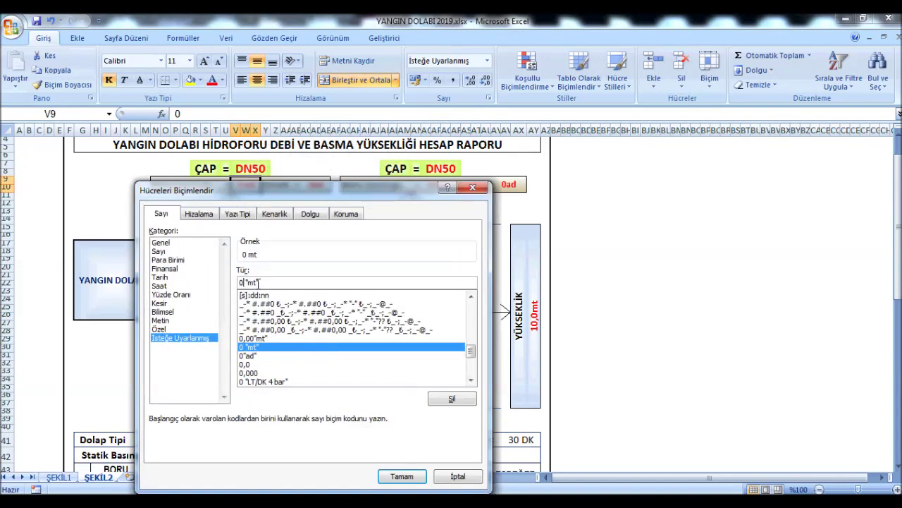
text(,0)
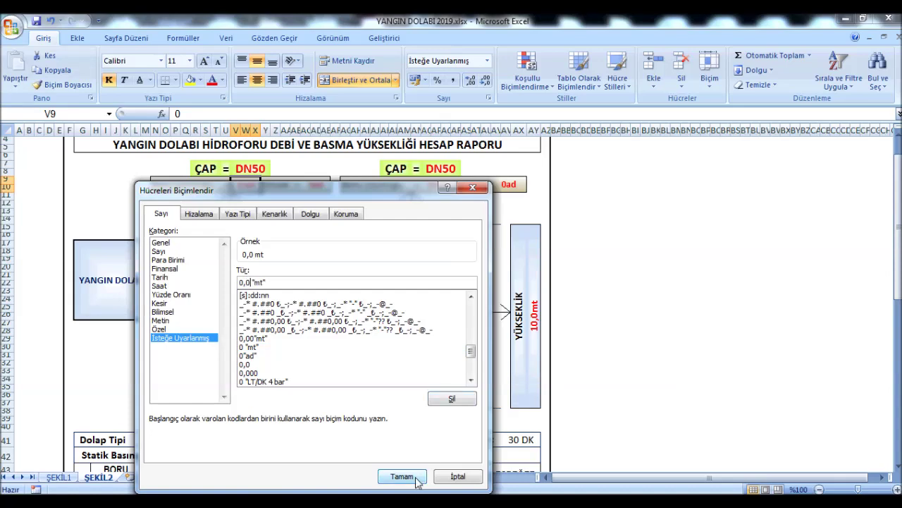
click(402, 476)
Paint that one-decimal format onto ŞEKİL2's second pipe length cell.
click(63, 85)
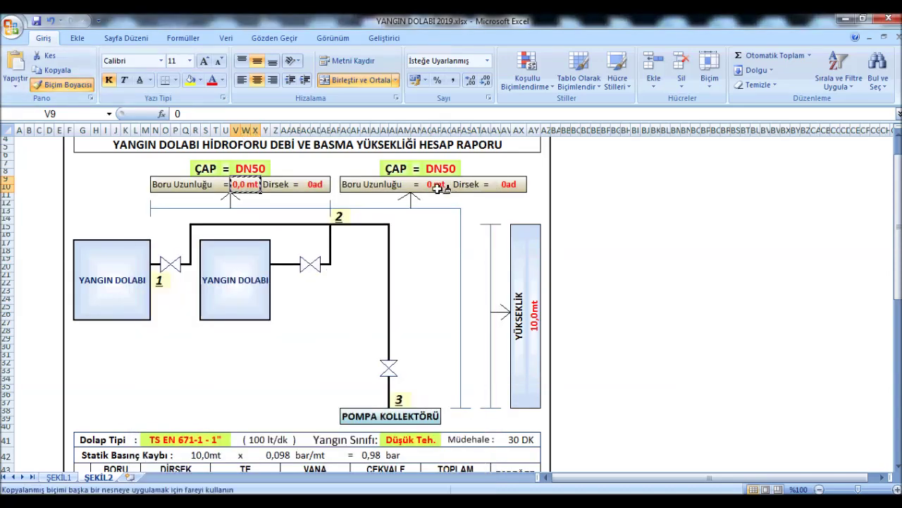
click(438, 186)
click(665, 228)
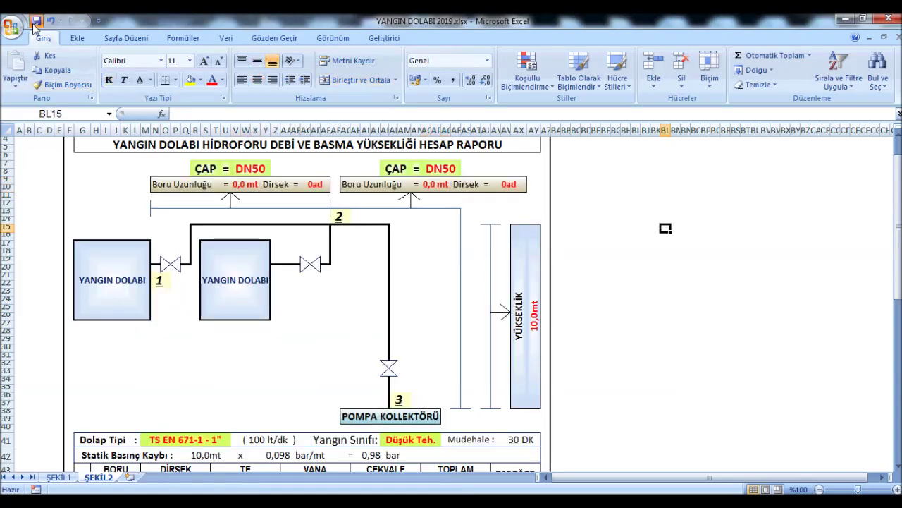
On ŞEKİL1, apply the 0,0 "mt" format to the 3,5 pipe length cell.
click(59, 478)
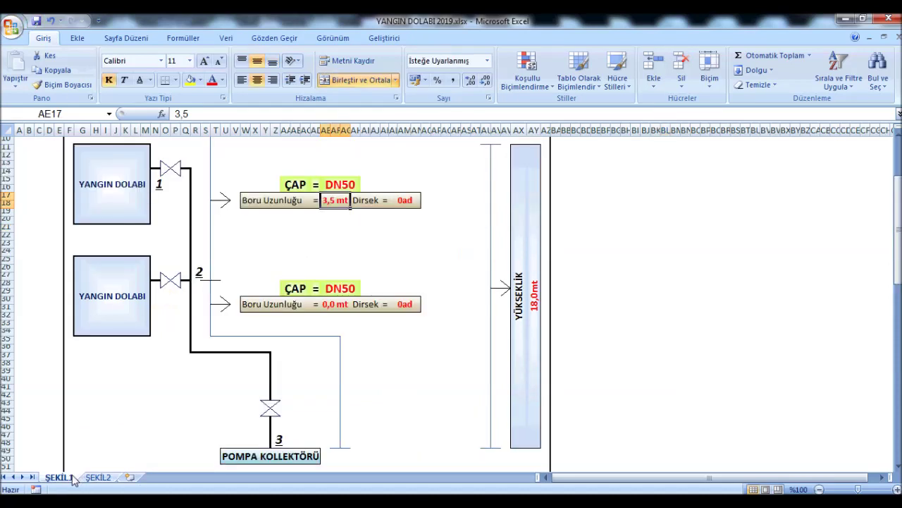
click(415, 356)
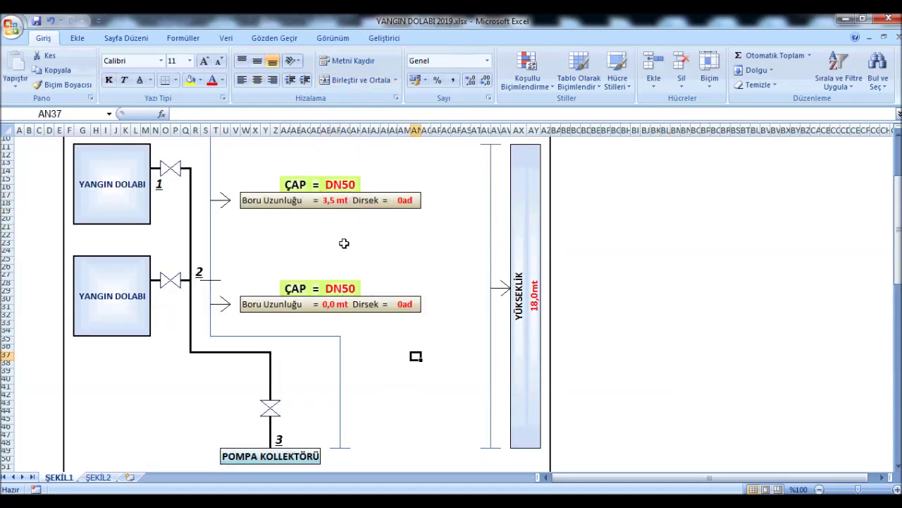
right_click(340, 202)
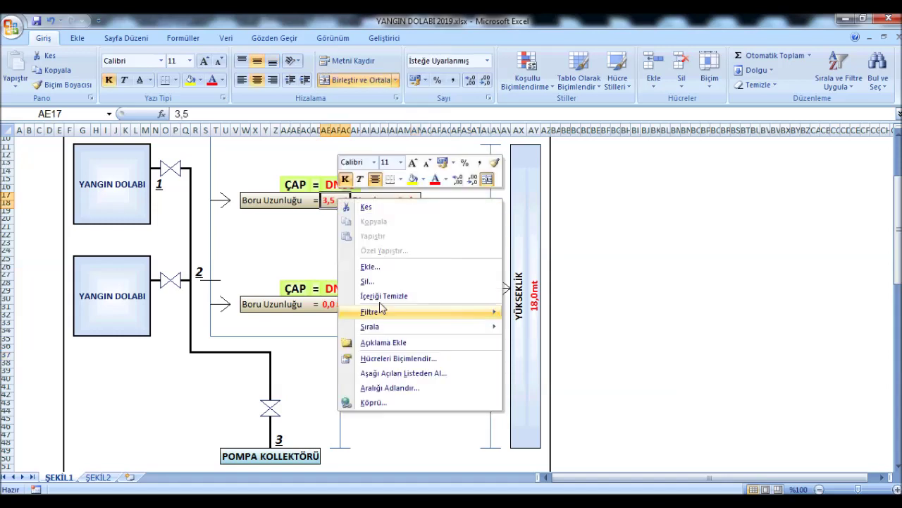
click(402, 360)
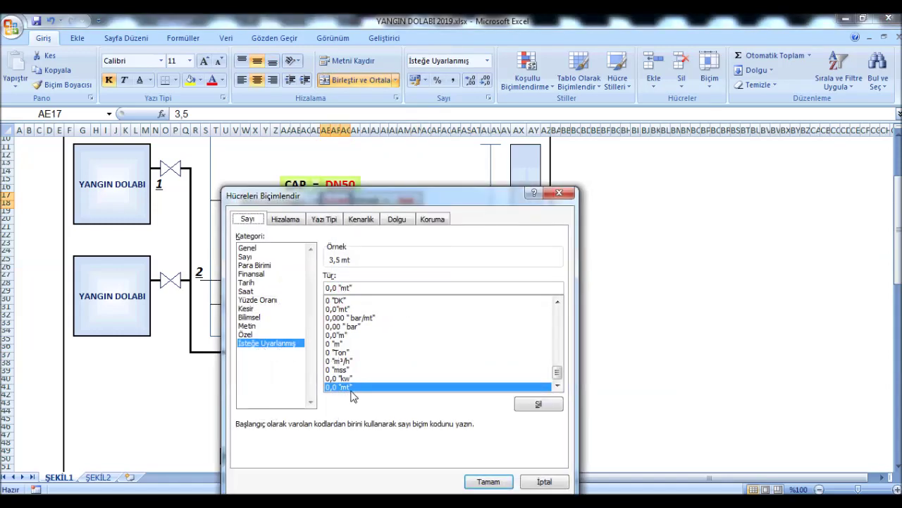
click(488, 482)
click(604, 293)
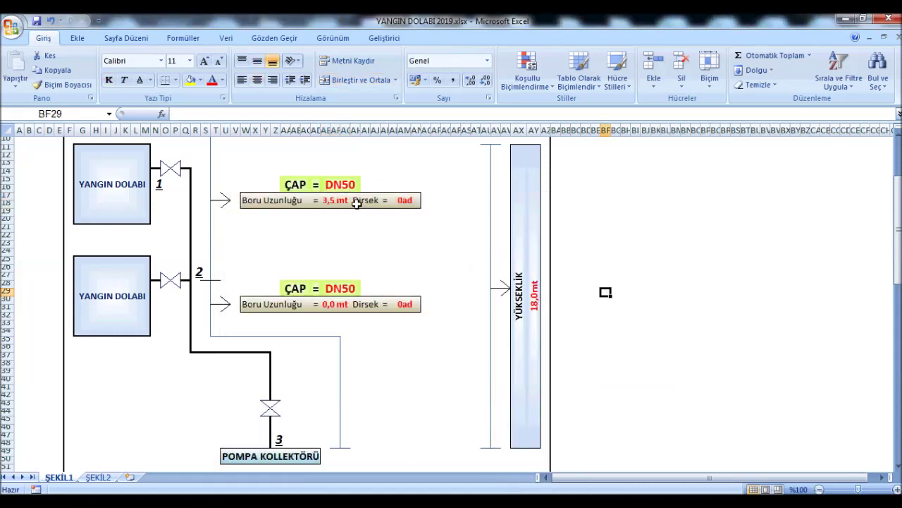
Set the first pipe's elbow count to 1.
click(411, 200)
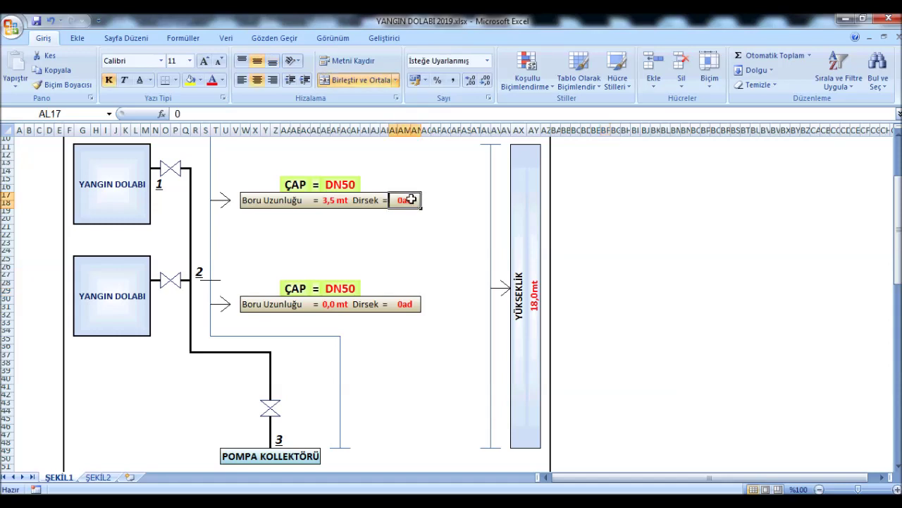
text(1)
click(436, 268)
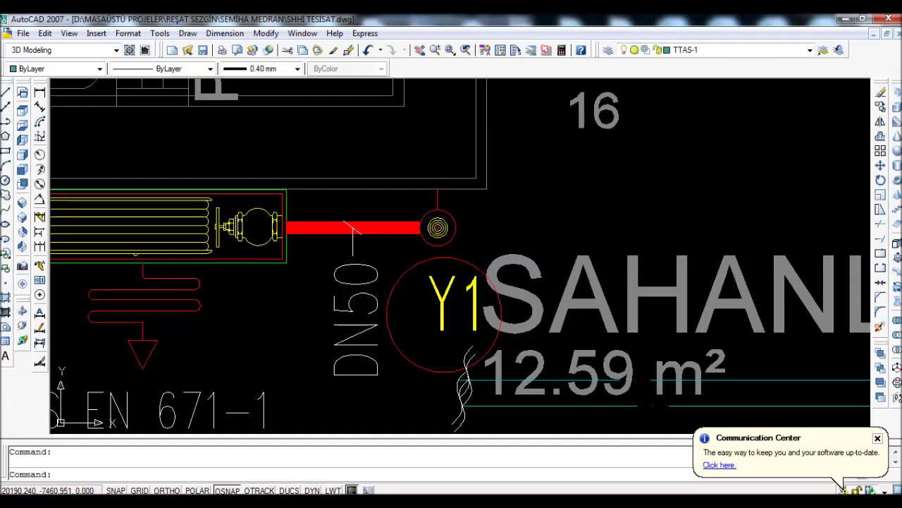
Zoom around cabinet Y1 and pan the plan toward the hydrofor room.
scroll(458, 254, down, 5)
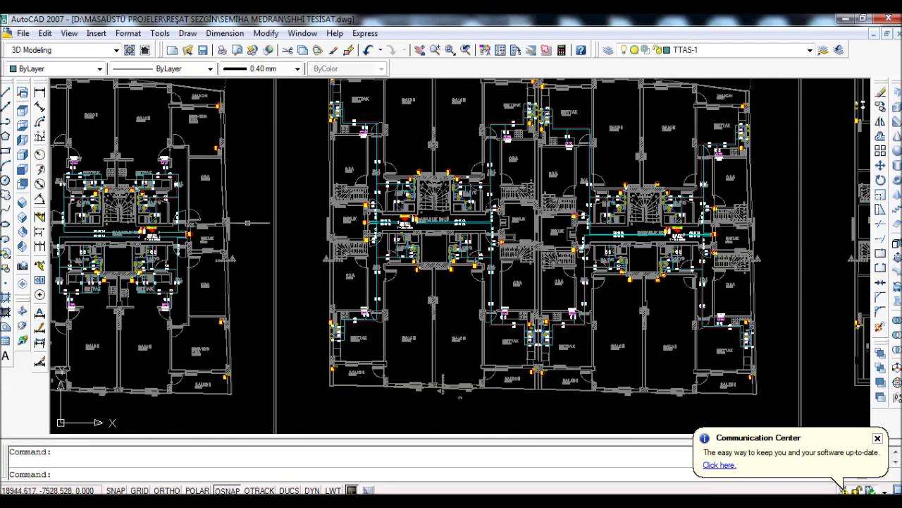
scroll(797, 218, up, 3)
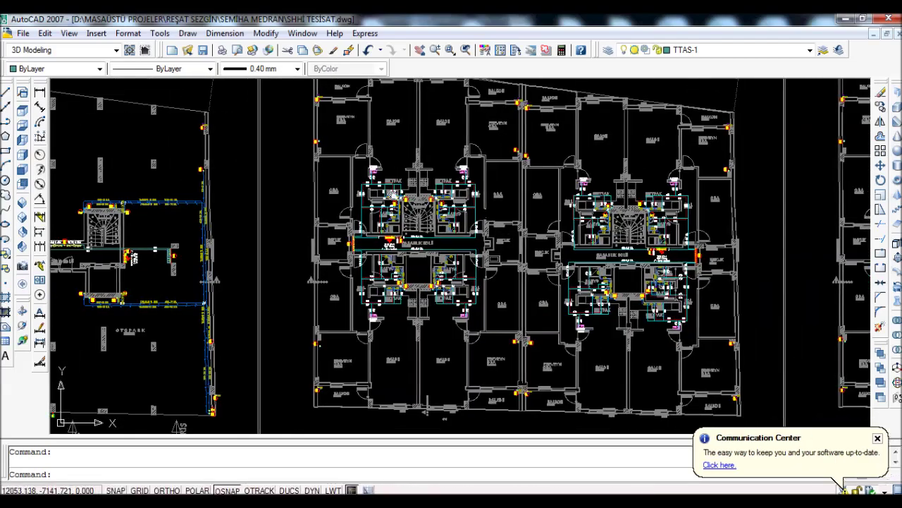
scroll(402, 202, up, 3)
scroll(282, 240, up, 4)
scroll(205, 261, up, 4)
scroll(171, 155, up, 4)
scroll(171, 155, down, 3)
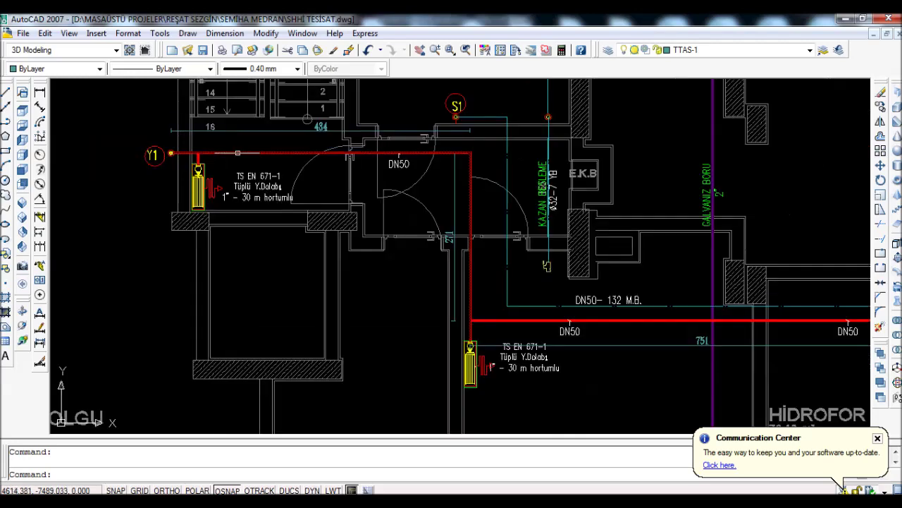
drag(596, 319, 275, 266)
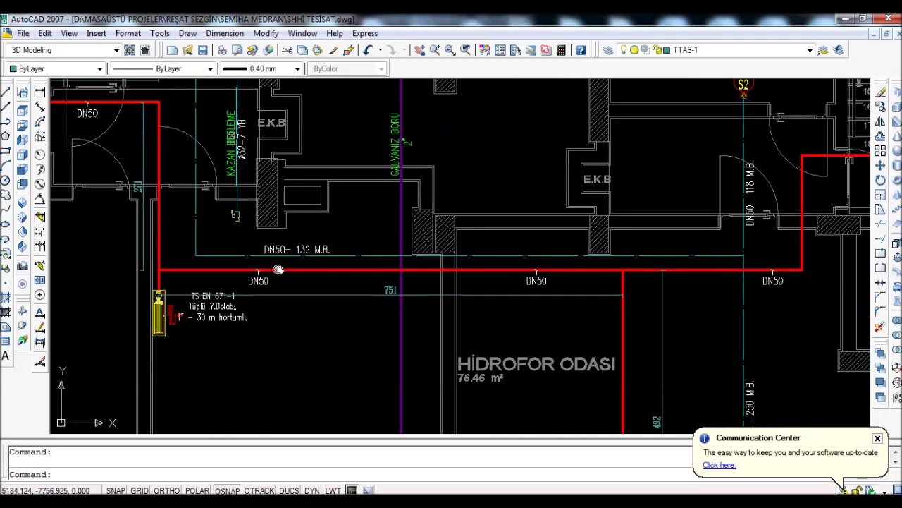
Follow the DN50 pipe down to the fire hydrofor pumps, then return to Excel.
scroll(564, 256, down, 5)
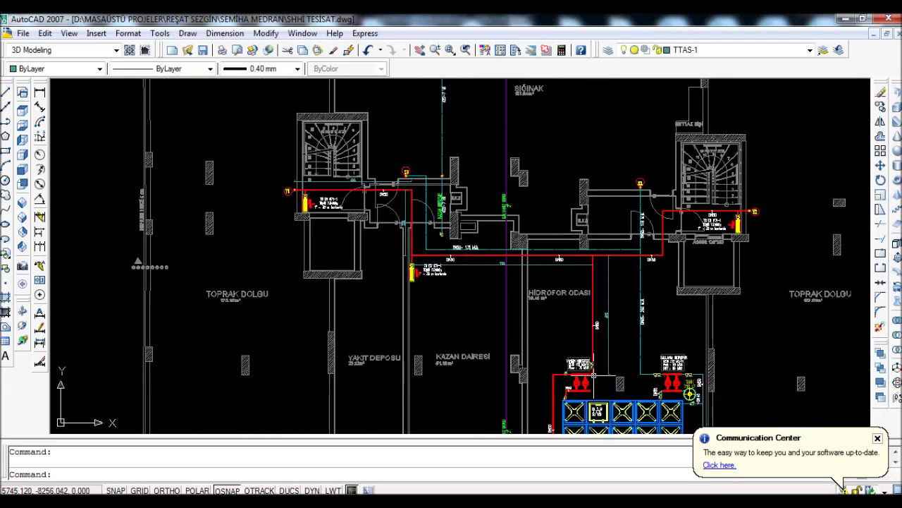
scroll(395, 232, up, 5)
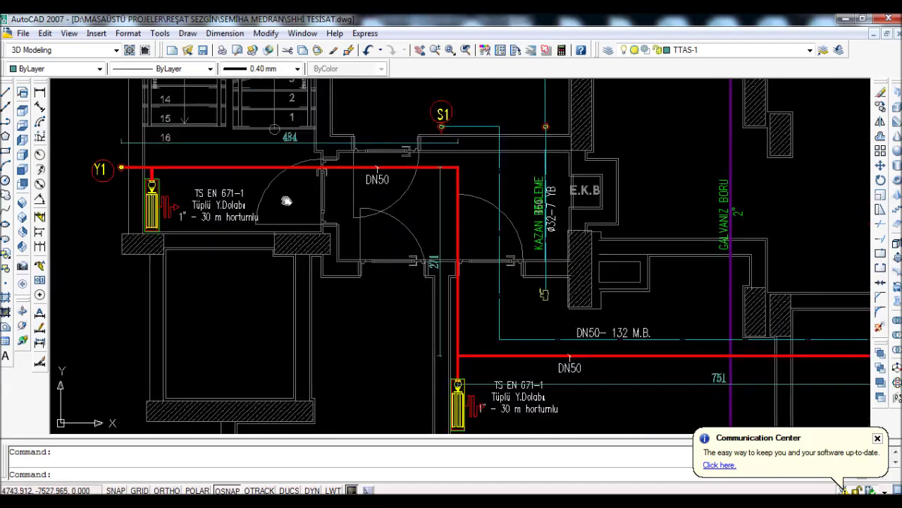
scroll(283, 145, up, 4)
scroll(283, 145, down, 3)
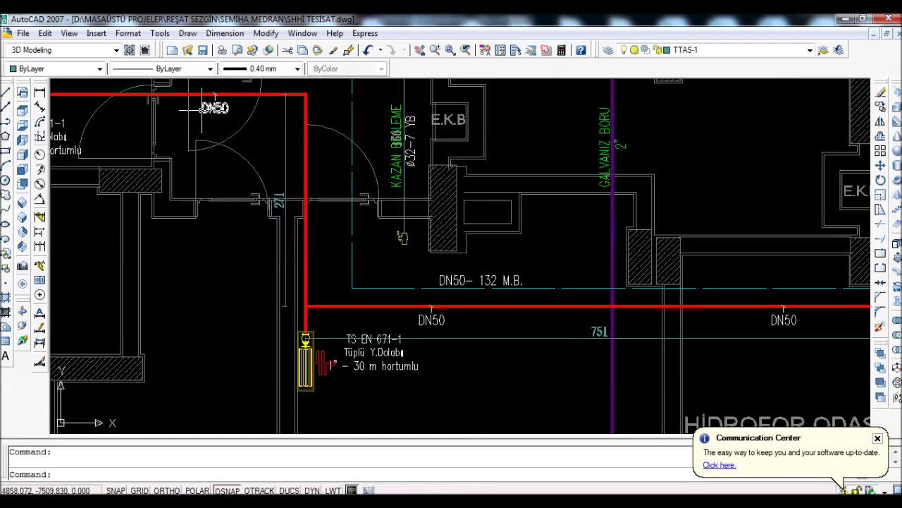
scroll(279, 214, up, 3)
scroll(279, 215, down, 4)
scroll(331, 167, up, 3)
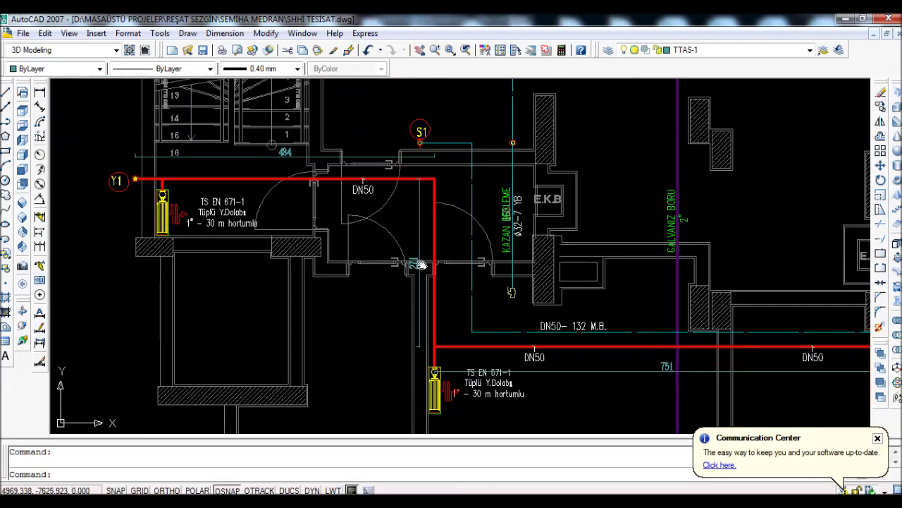
scroll(406, 256, up, 2)
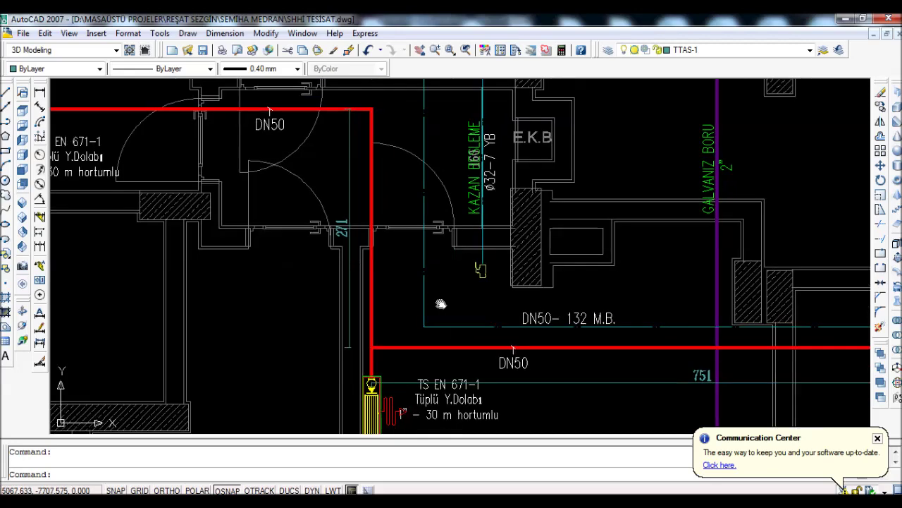
drag(394, 283, 203, 120)
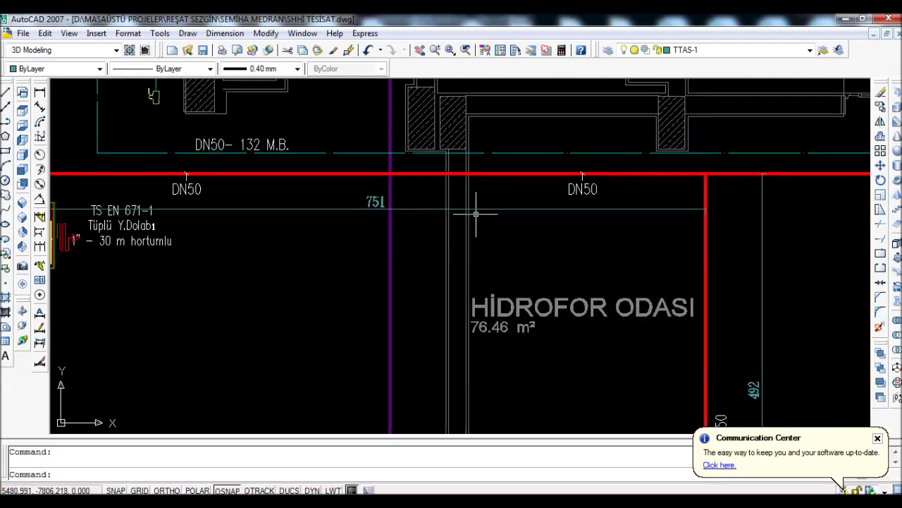
drag(475, 214, 383, 180)
scroll(411, 190, down, 1)
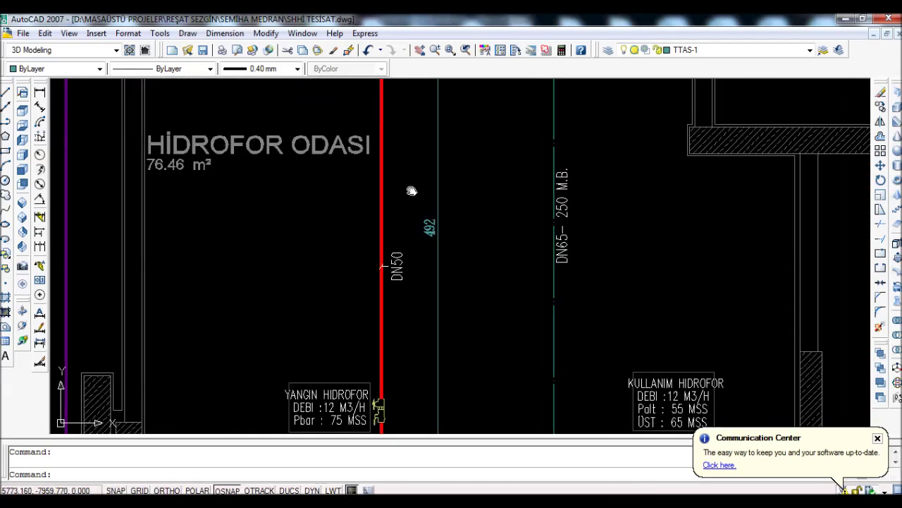
scroll(423, 209, down, 1)
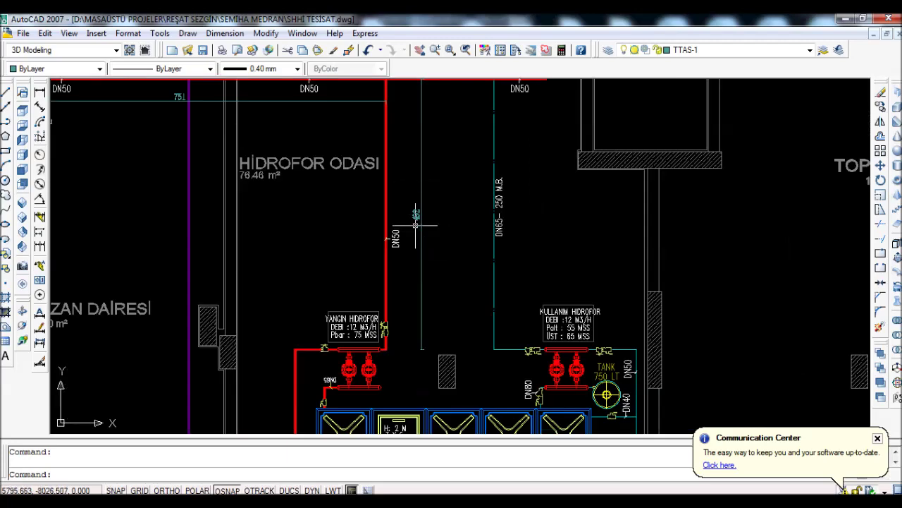
drag(423, 82, 423, 149)
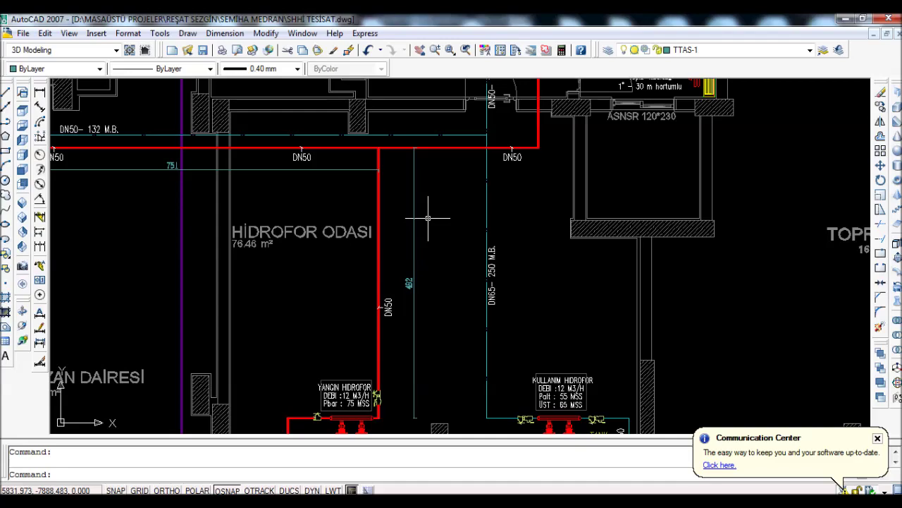
key(alt+Tab)
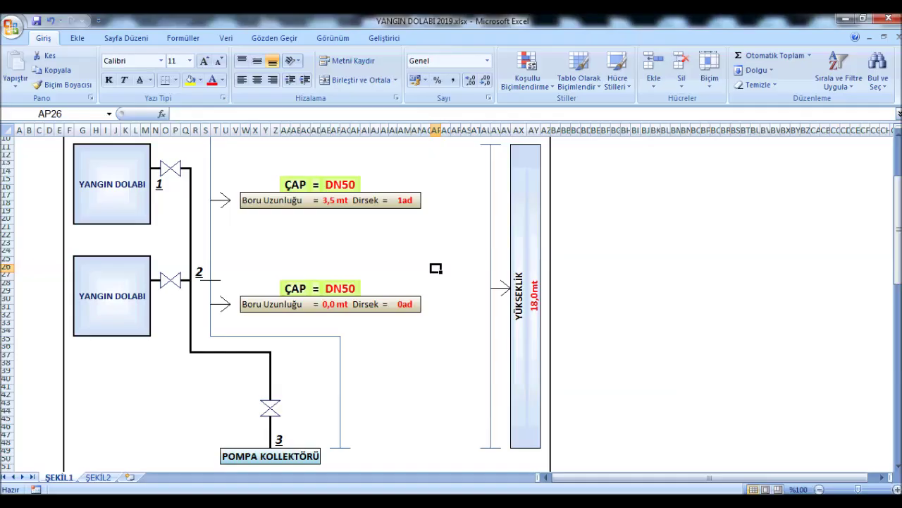
Enter 35 as the second DN50 pipe length.
click(336, 307)
text(35)
click(384, 348)
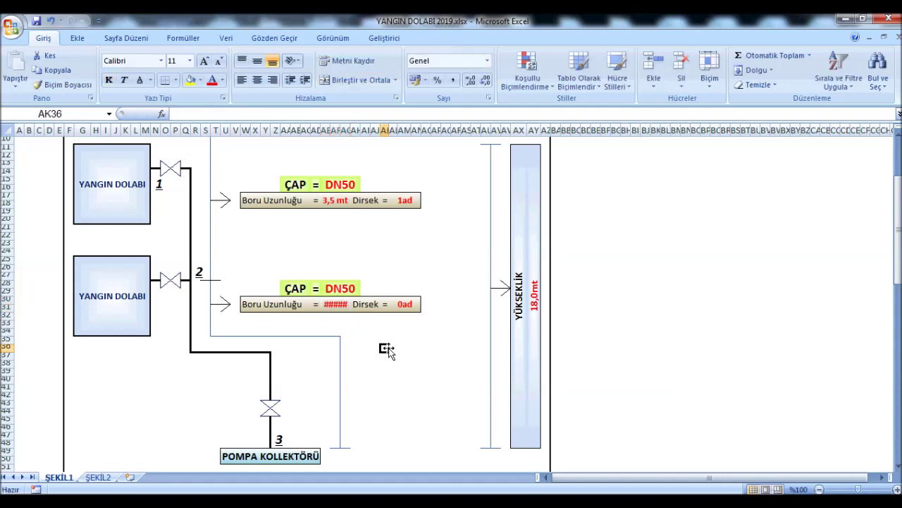
Shrink the 35,0 mt label to size 8 and narrow a diagram column to width 2,00.
click(339, 306)
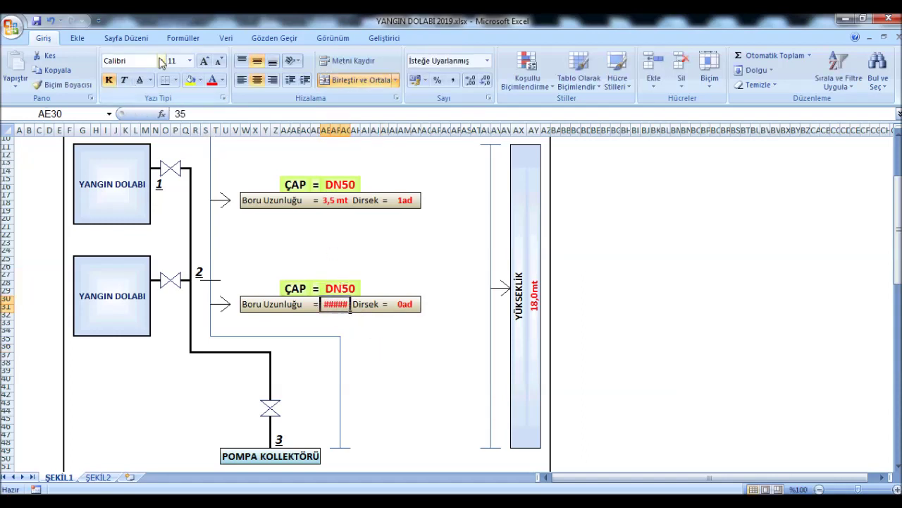
click(189, 62)
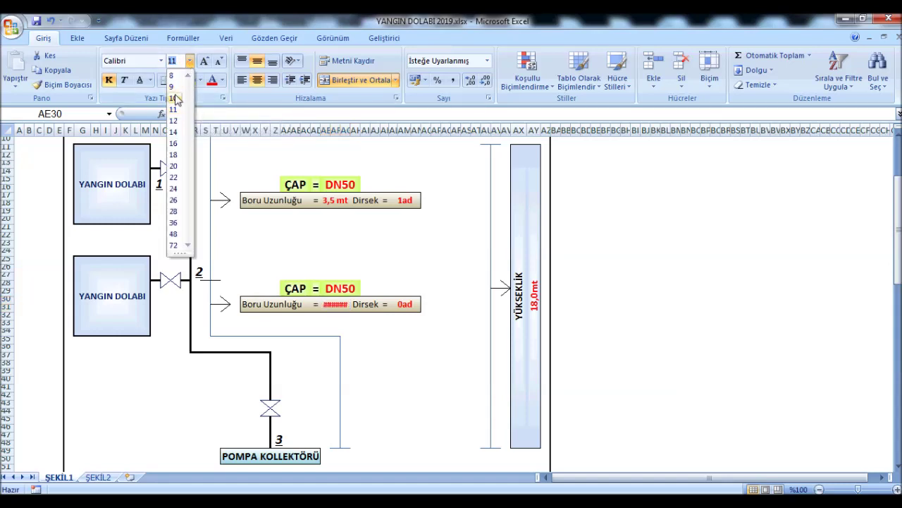
click(178, 76)
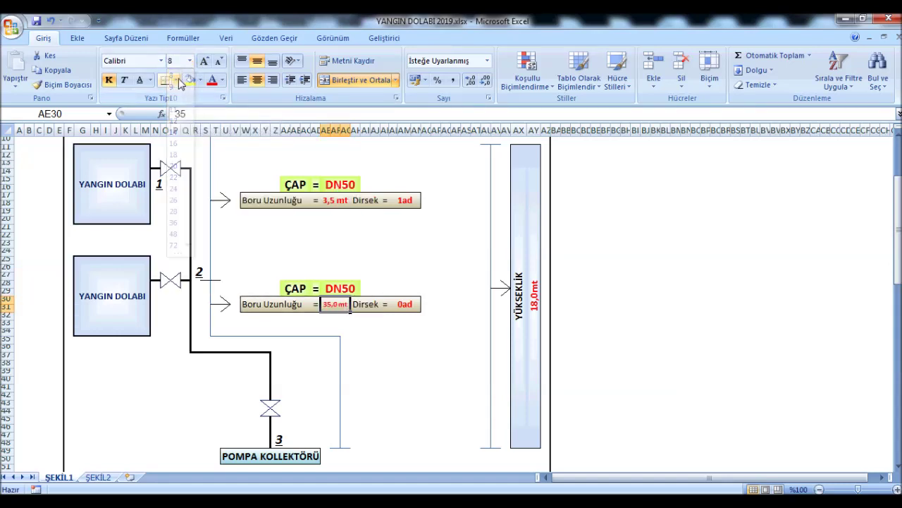
click(426, 268)
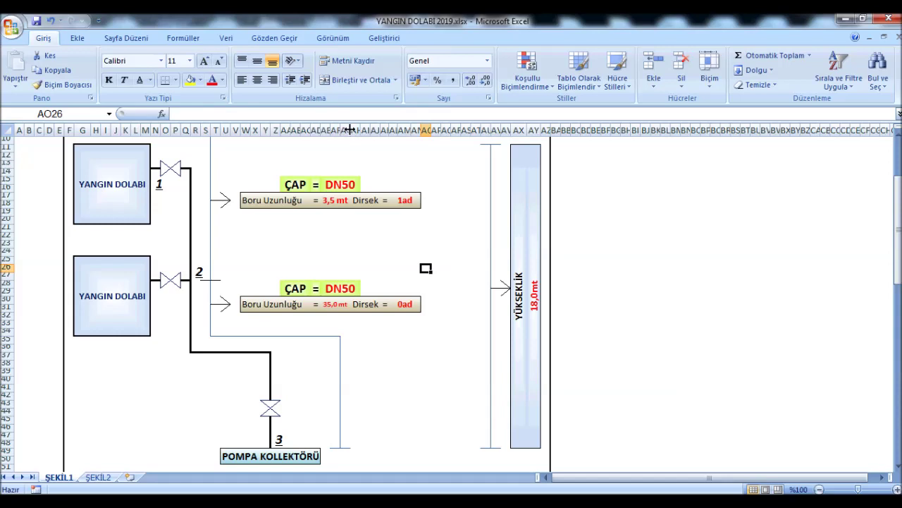
drag(349, 130, 350, 130)
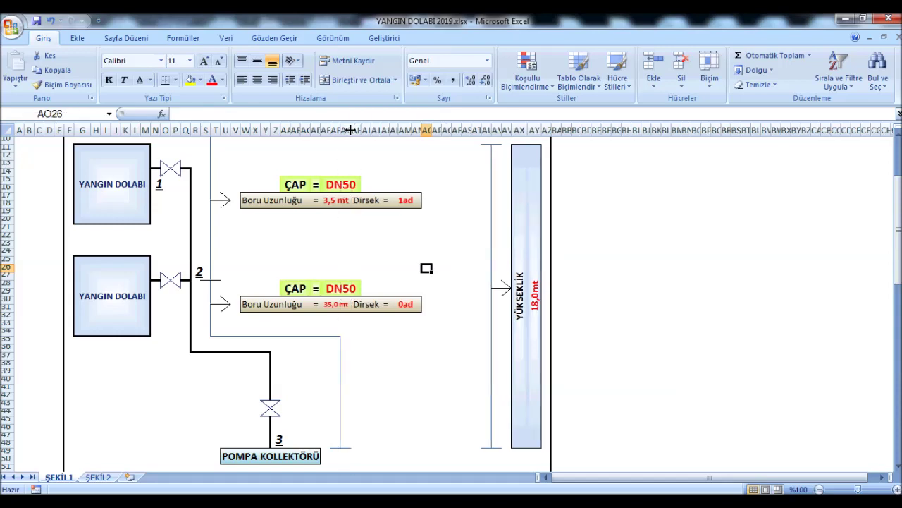
drag(350, 130, 332, 130)
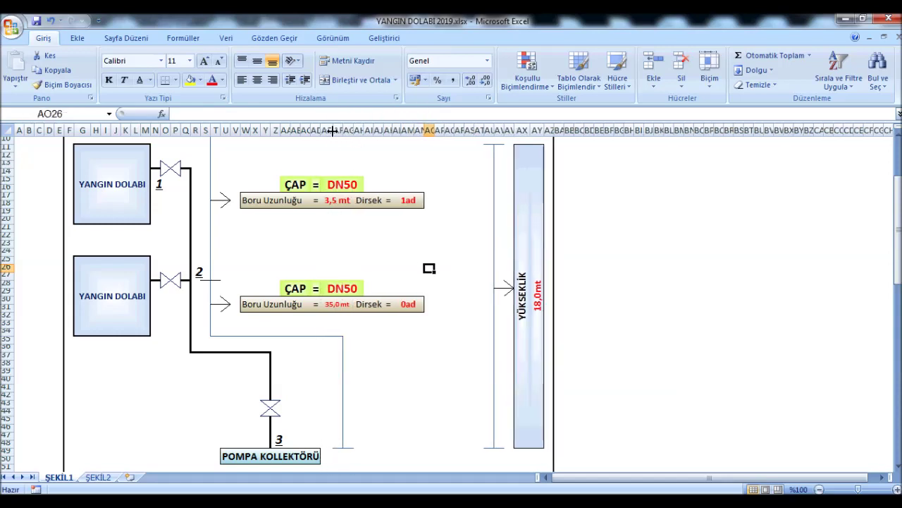
Set the 35,0 mt label to font size 11, matching the 3,5 mt label.
click(435, 243)
click(333, 303)
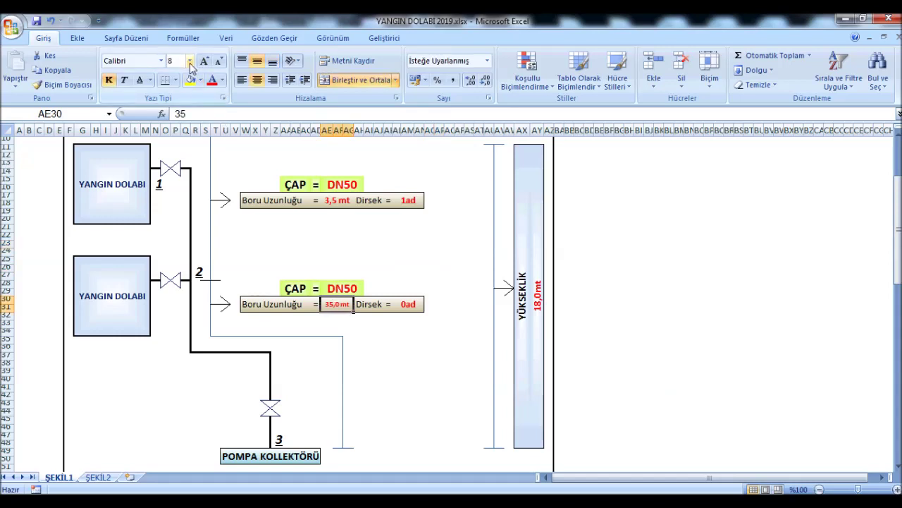
click(188, 61)
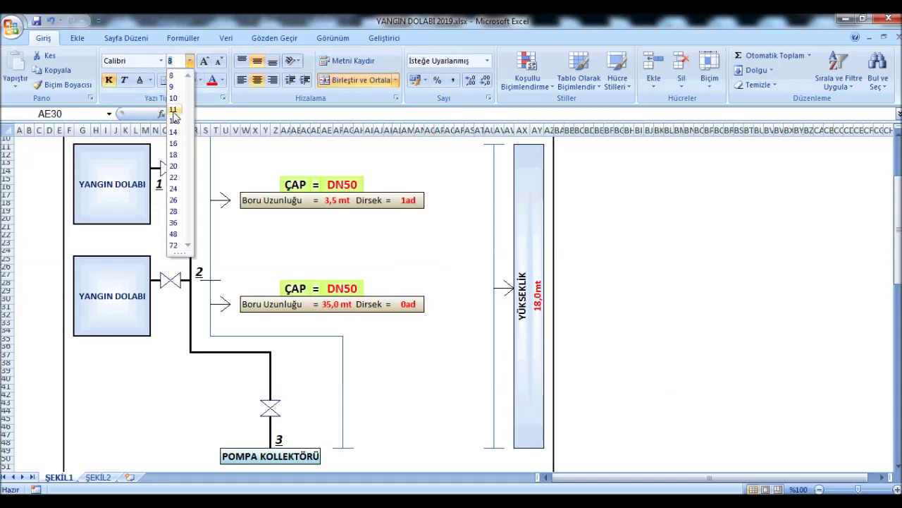
click(173, 110)
click(439, 243)
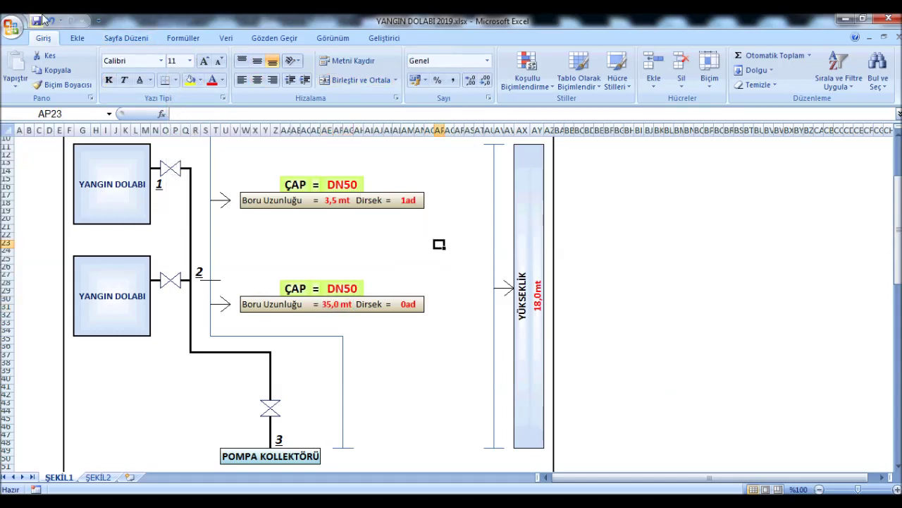
click(339, 204)
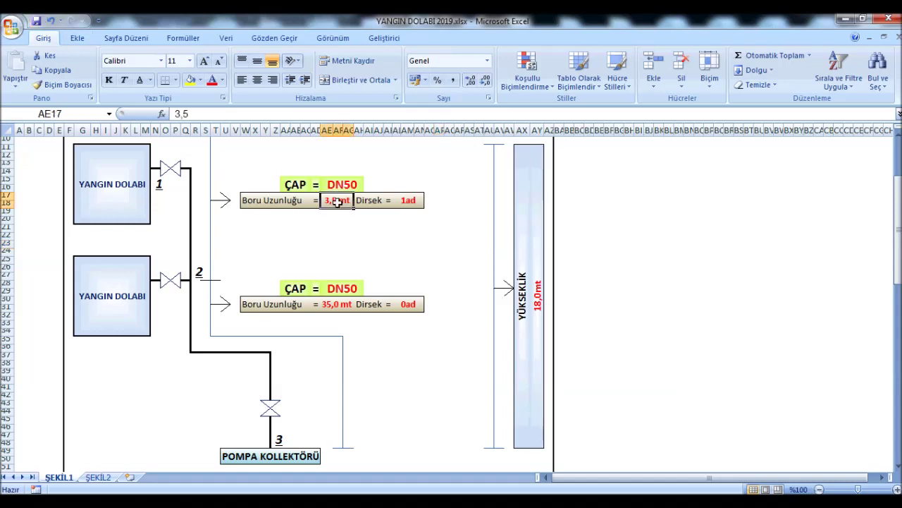
click(344, 305)
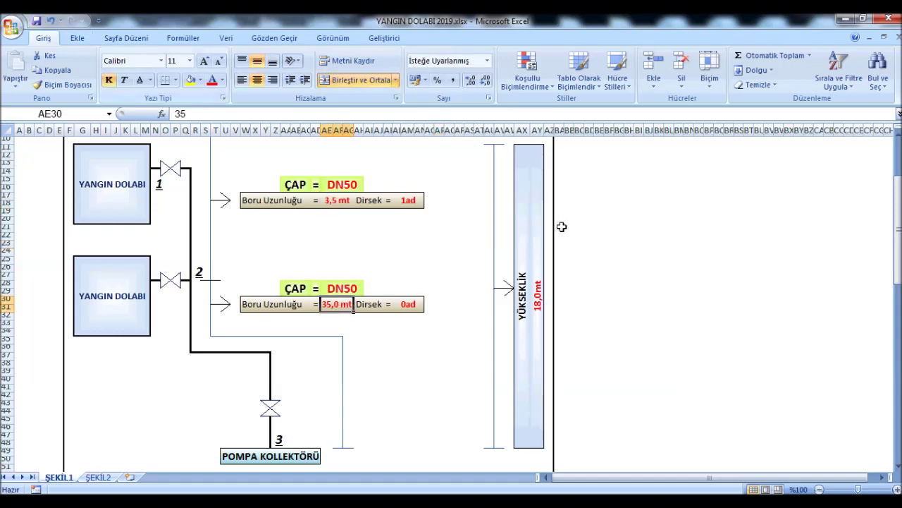
click(459, 236)
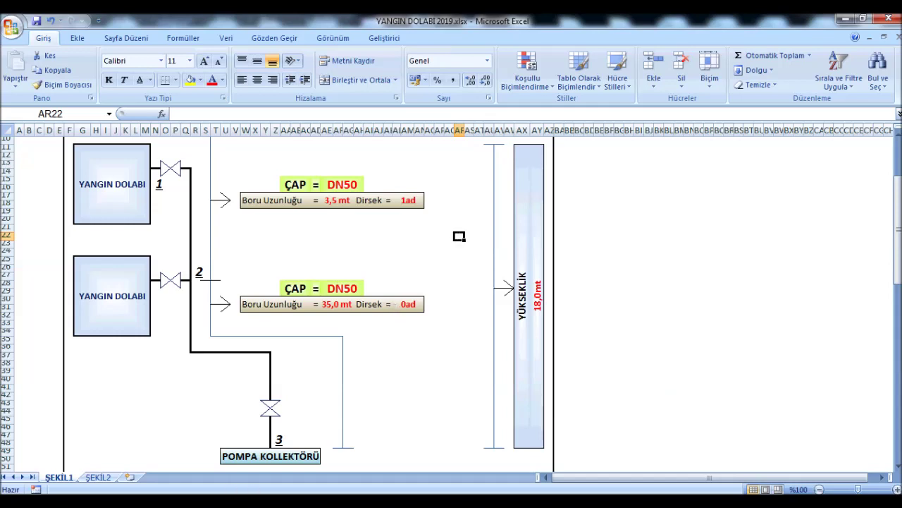
Zoom on the Yangın Hidrofor and pan along the DN50 line to cabinet Y1 and riser S1.
click(388, 384)
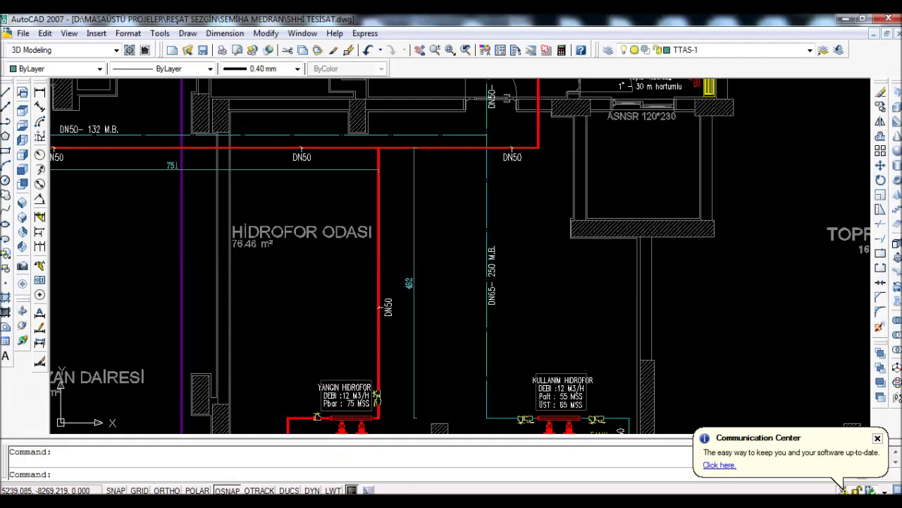
scroll(257, 200, down, 3)
scroll(273, 263, up, 3)
scroll(273, 263, up, 2)
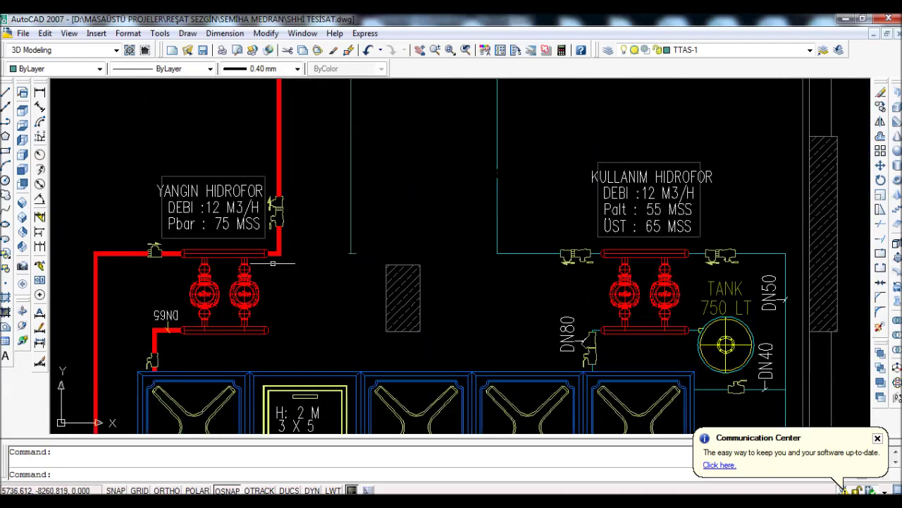
scroll(273, 263, up, 3)
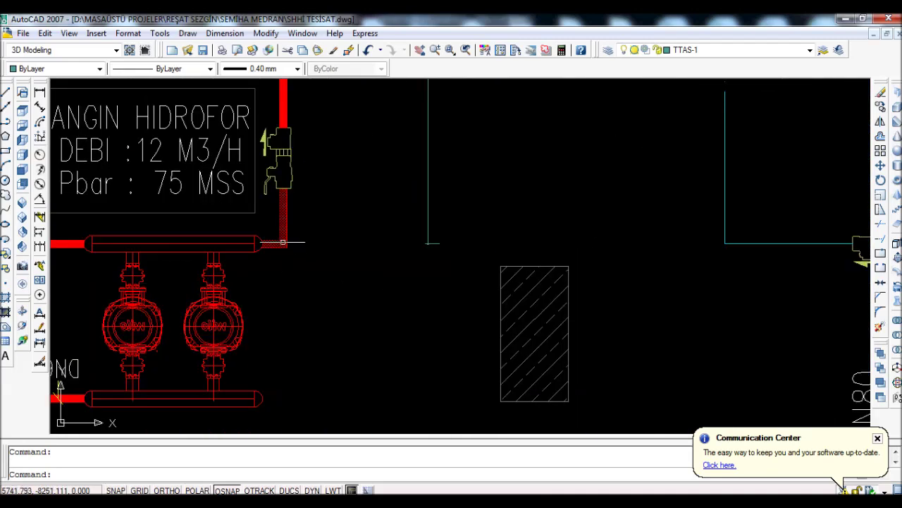
scroll(277, 193, down, 4)
scroll(298, 162, down, 2)
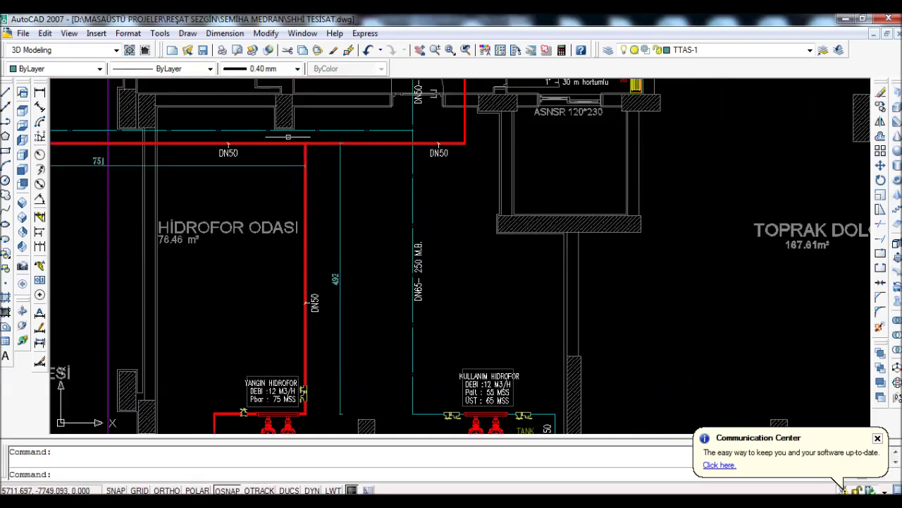
drag(94, 149, 410, 203)
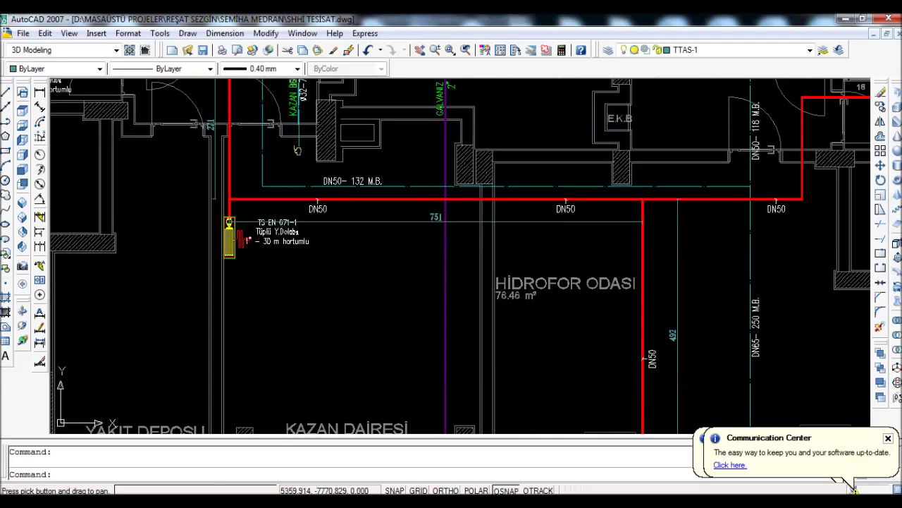
drag(199, 160, 247, 306)
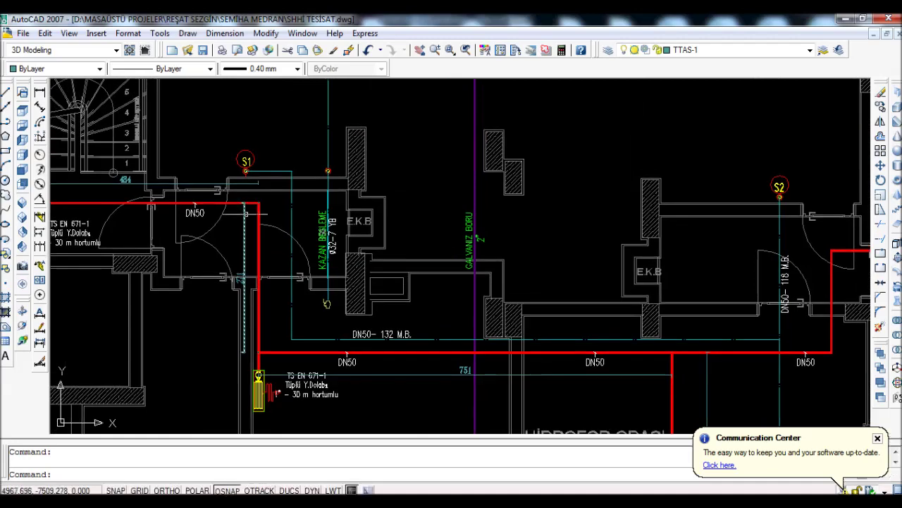
drag(251, 204, 525, 228)
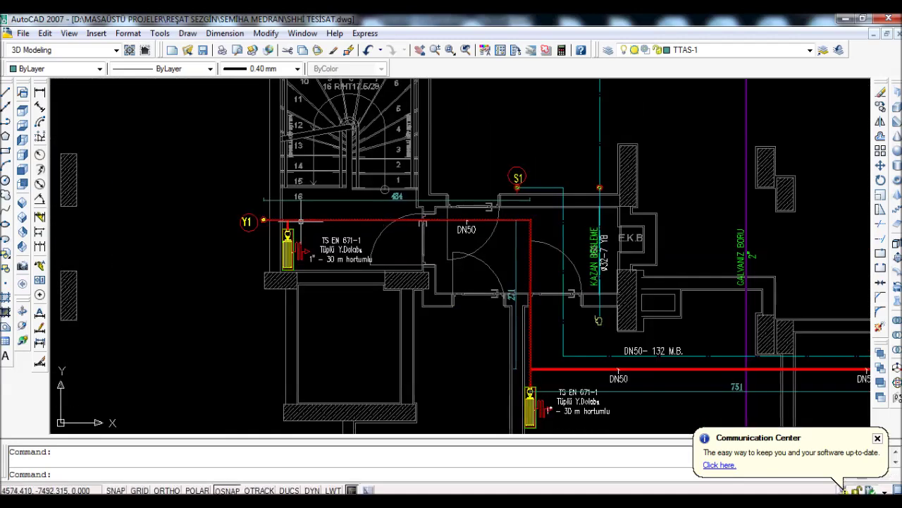
scroll(262, 220, up, 2)
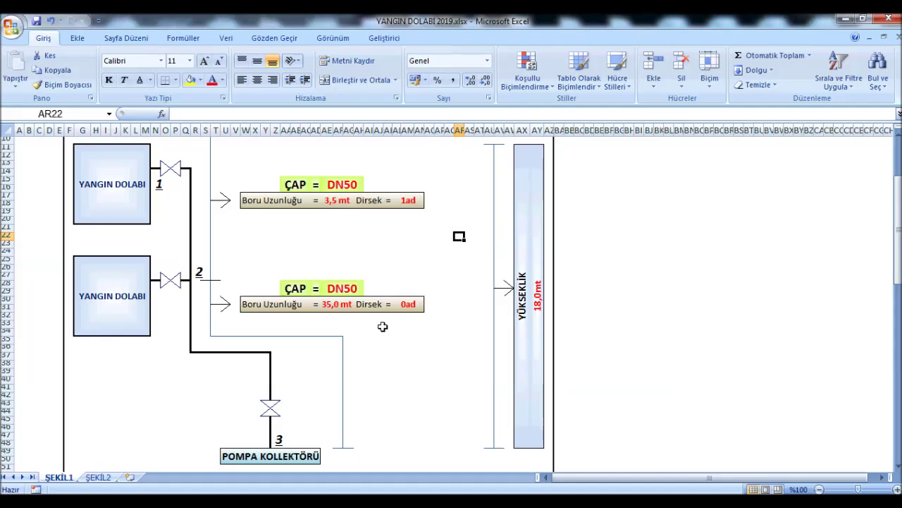
Enter 8 elbows for the 35,0 mt section and scroll down to the Dolap Tipi table.
click(401, 306)
text(8)
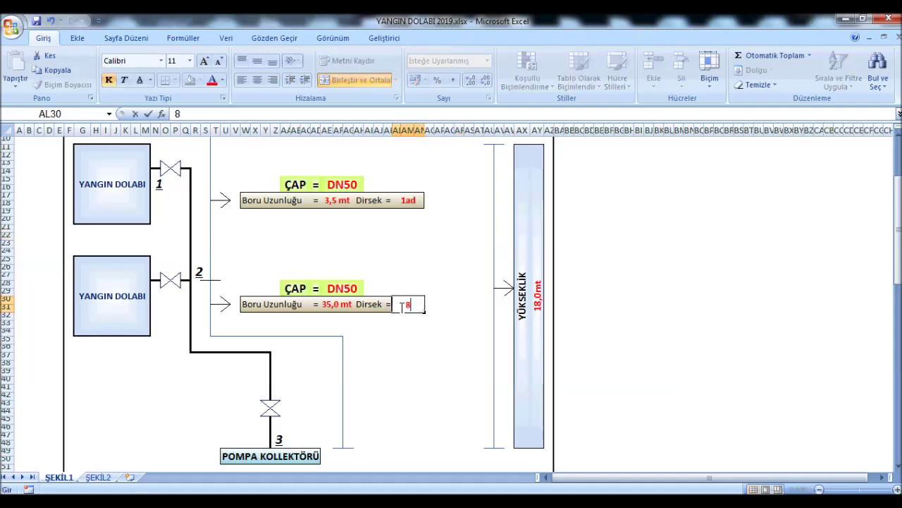
key(Return)
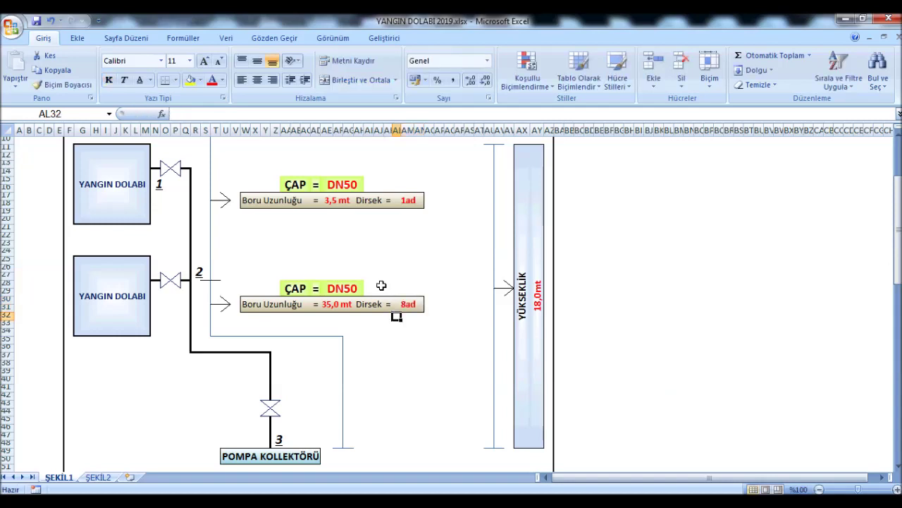
scroll(359, 273, down, 2)
scroll(360, 273, down, 4)
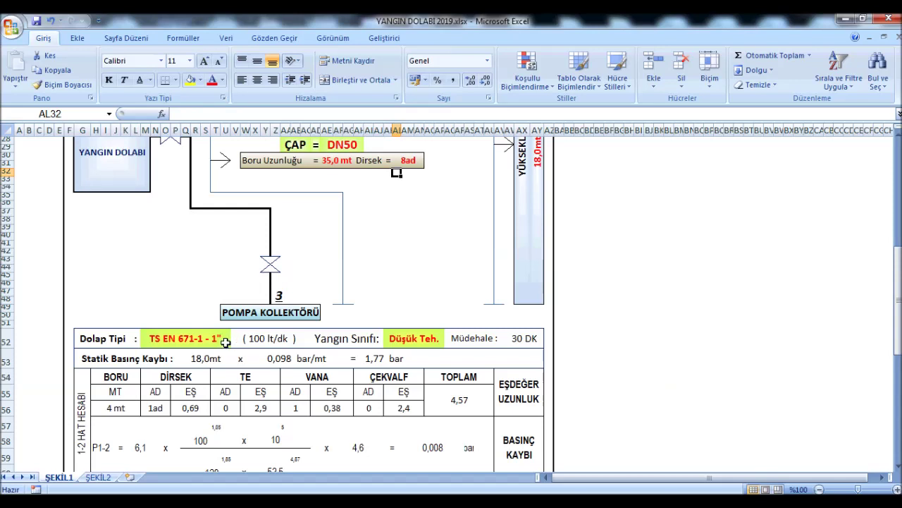
Try cabinet type TS EN 671-2 - 2", then revert to TS EN 671-1 - 1".
click(224, 340)
click(238, 342)
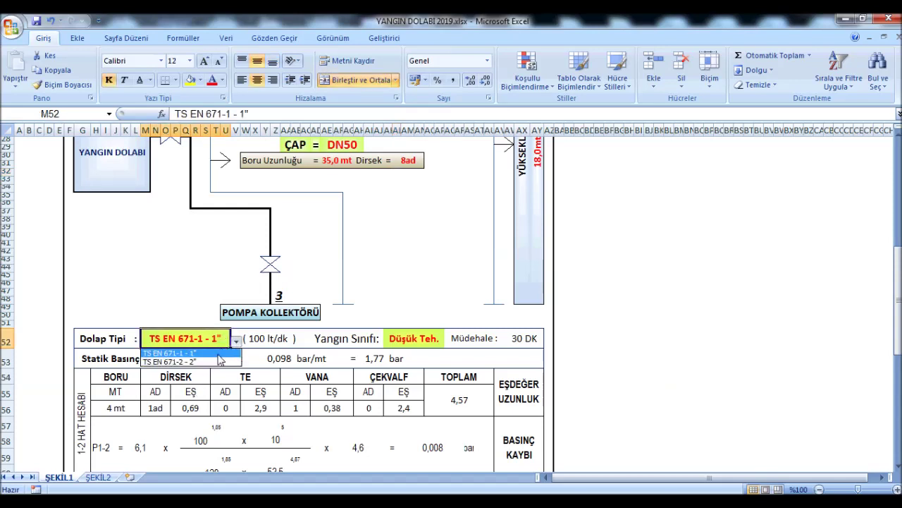
click(218, 360)
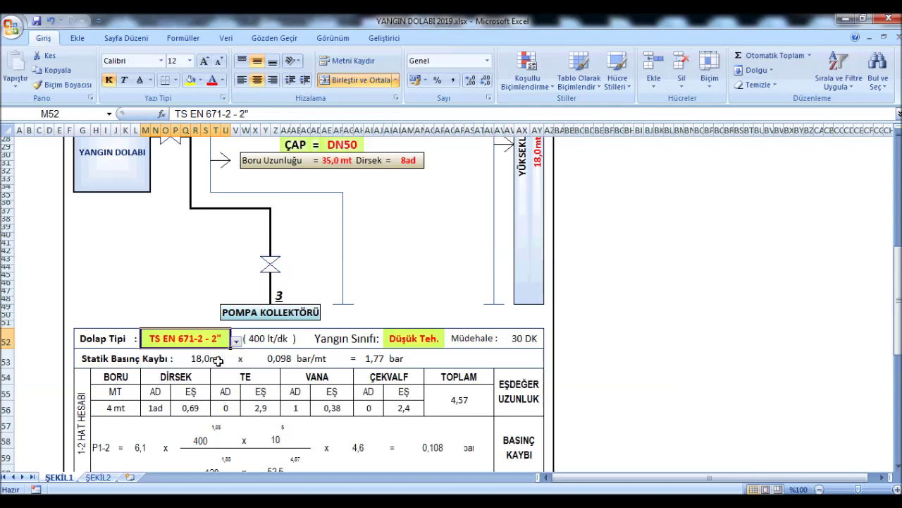
click(262, 338)
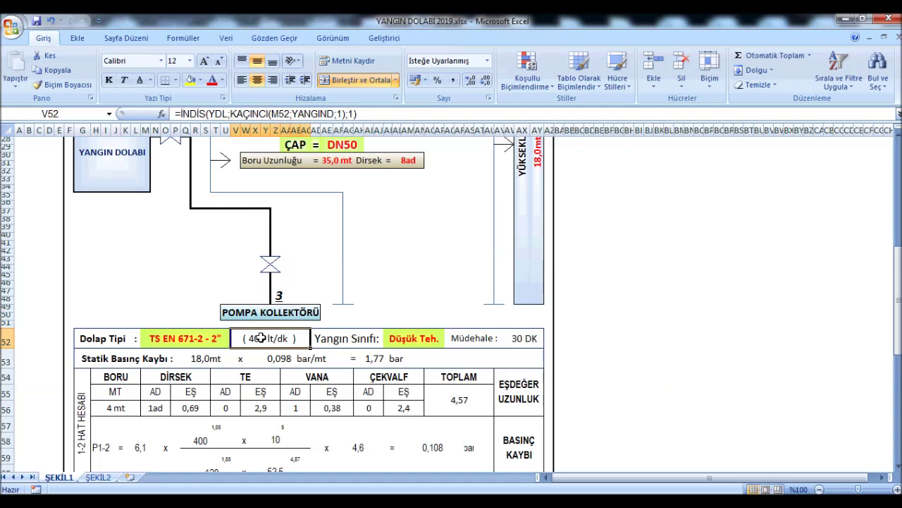
click(211, 344)
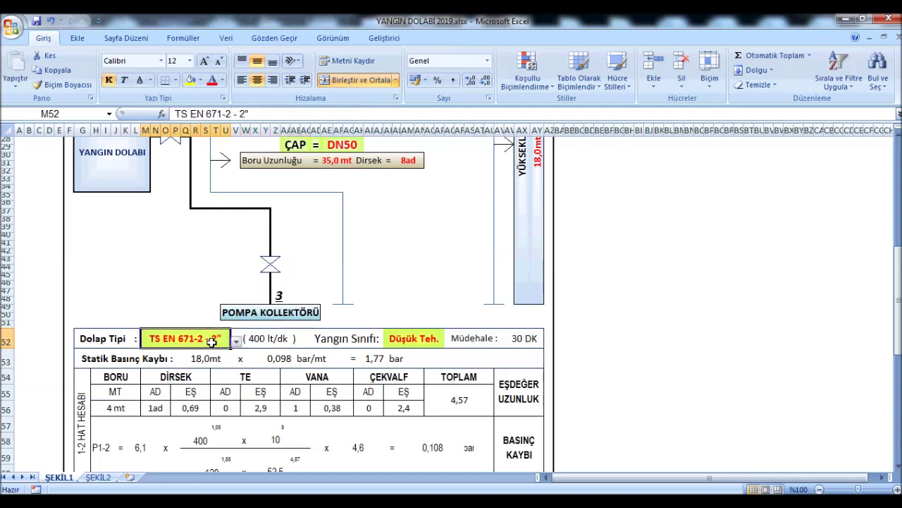
click(236, 343)
click(204, 353)
click(260, 362)
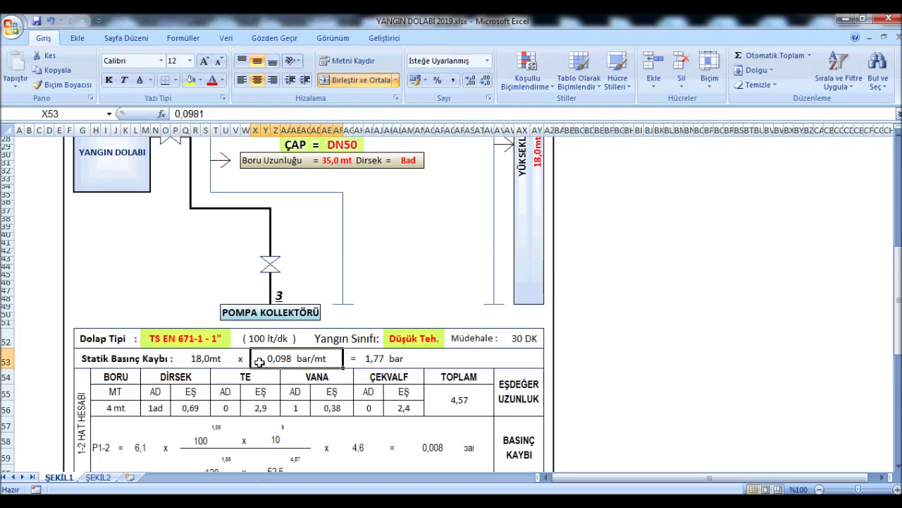
click(200, 339)
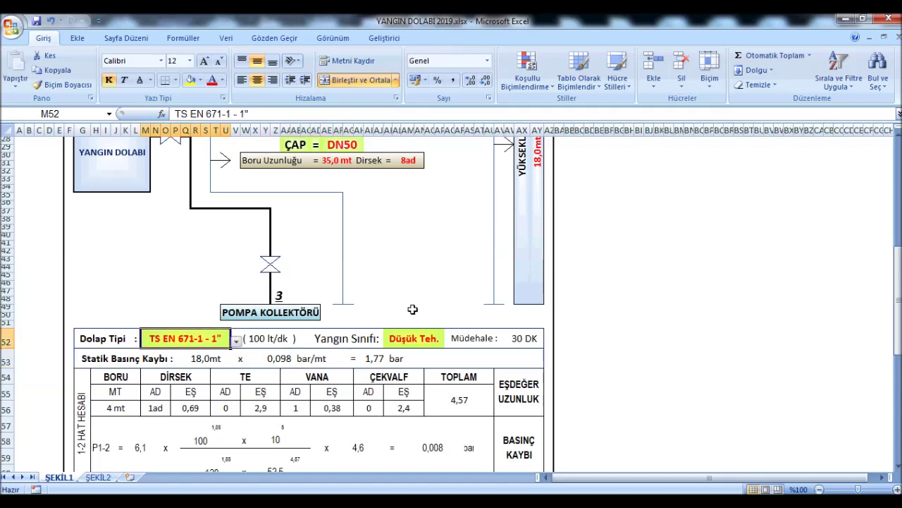
Set the fire class to Orta Teh.1, raising intervention time to 60 DK.
click(419, 337)
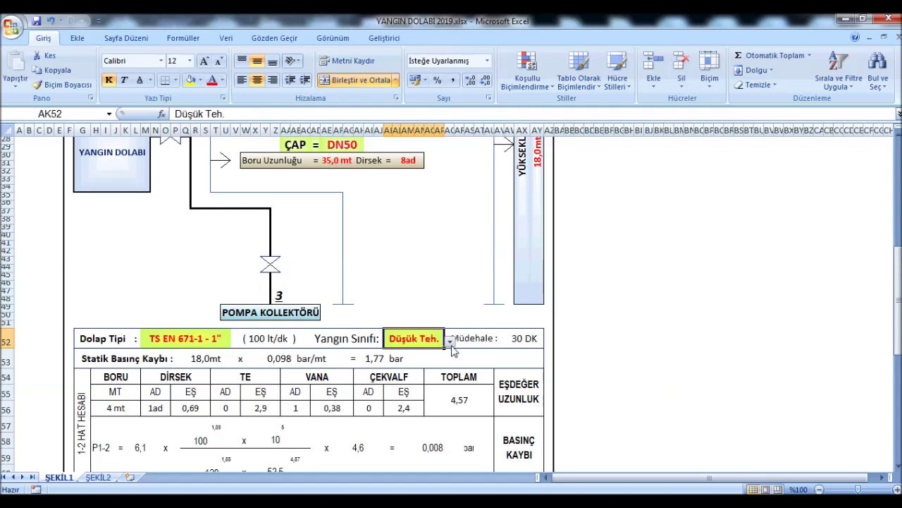
click(449, 342)
click(423, 360)
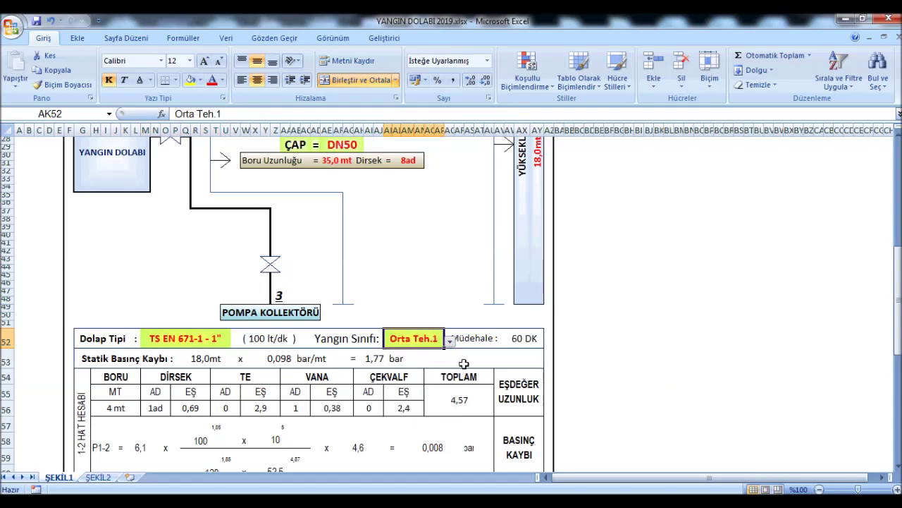
click(608, 338)
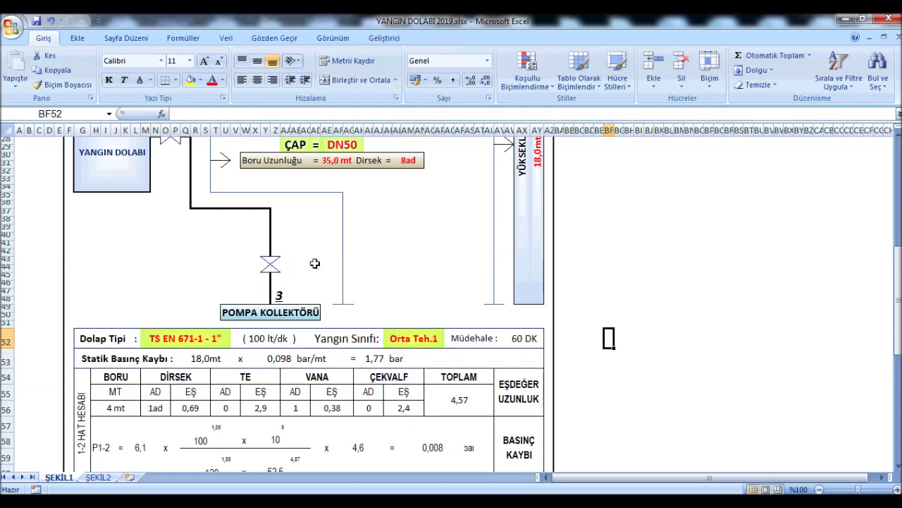
scroll(314, 263, down, 2)
scroll(315, 262, down, 4)
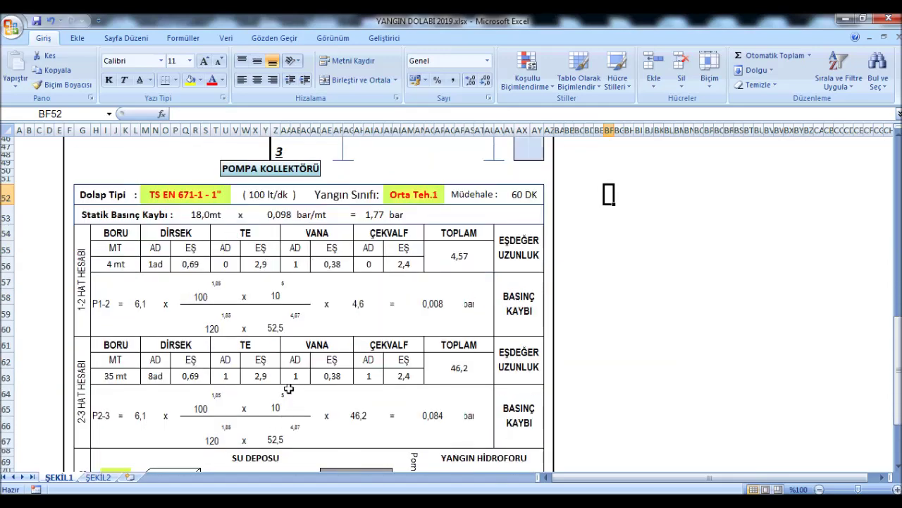
scroll(289, 389, down, 1)
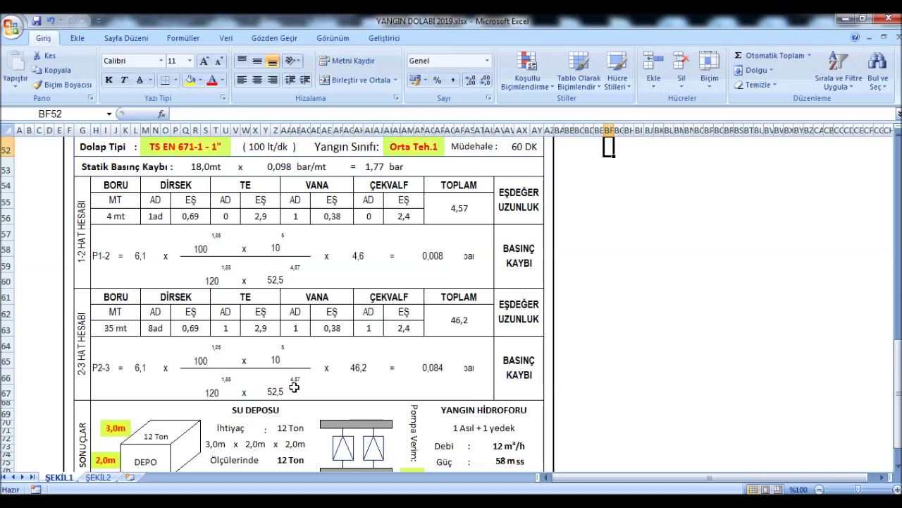
scroll(296, 379, down, 2)
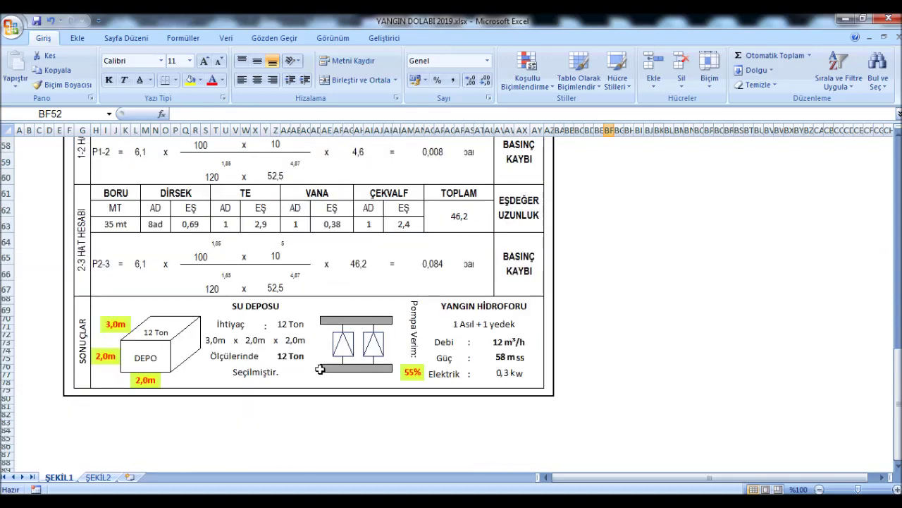
click(433, 266)
click(525, 356)
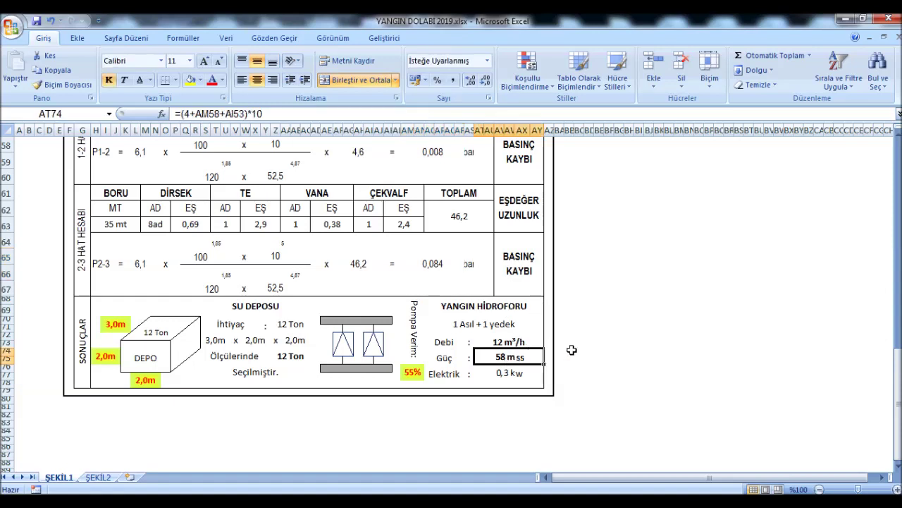
click(707, 265)
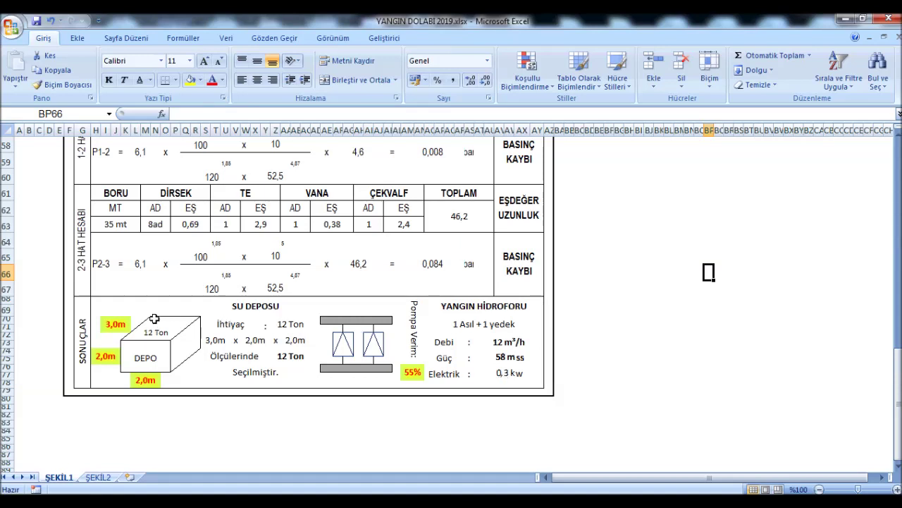
Change the constant in ŞEKİL1's Güç formula from 4 to 5,3, giving 71 mSS.
click(509, 358)
click(191, 115)
text(5,3)
key(Return)
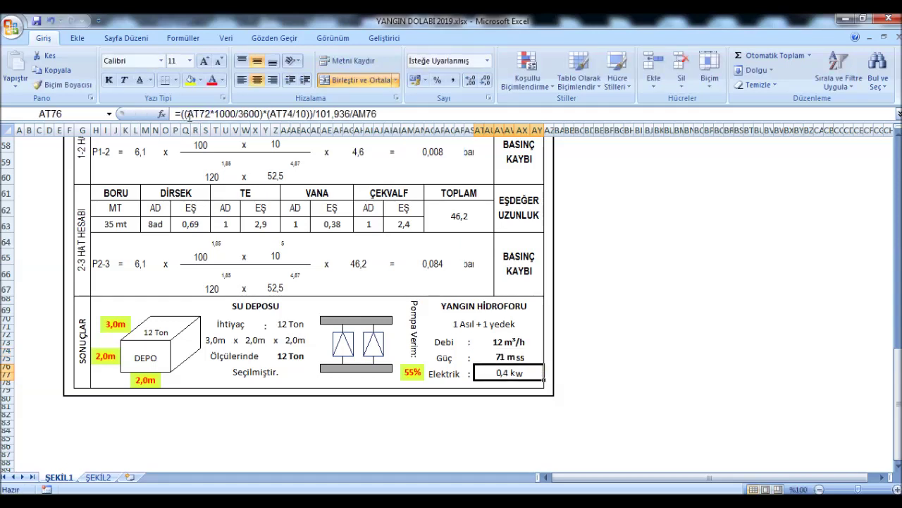
On ŞEKİL2, change the Güç formula's 4 to 5 for 63 m ss, then return to ŞEKİL1.
click(107, 479)
scroll(384, 419, down, 7)
scroll(394, 413, down, 4)
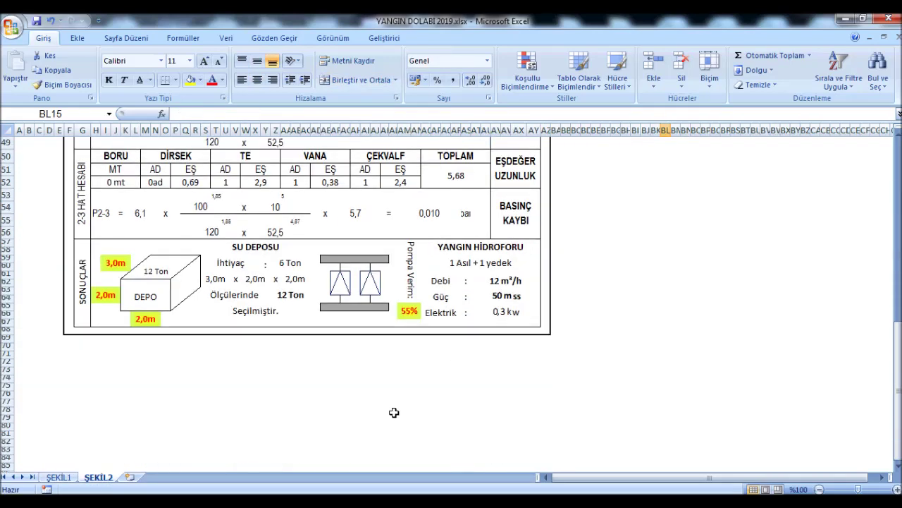
click(496, 299)
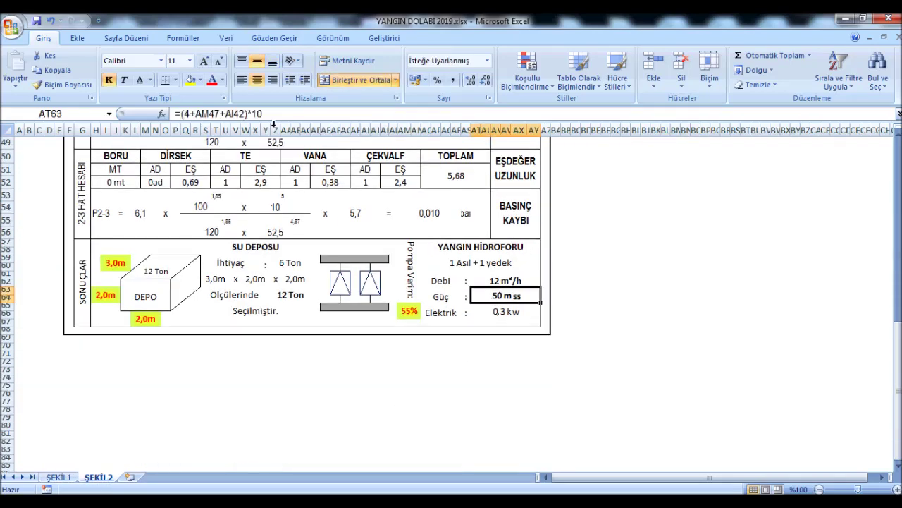
click(188, 115)
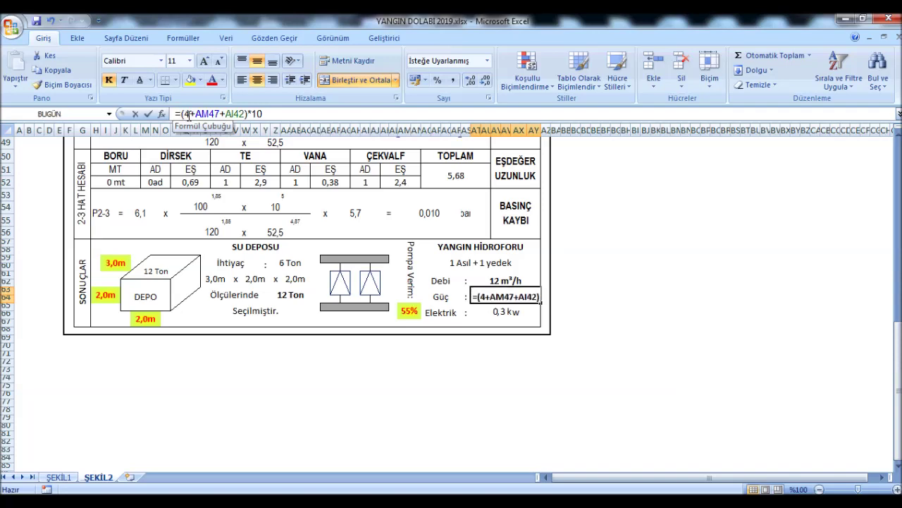
key(BackSpace)
text(5,3)
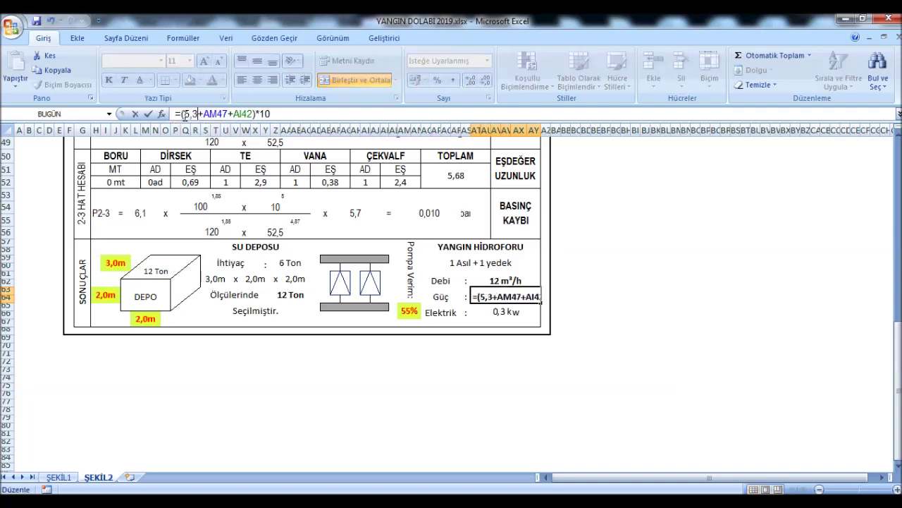
key(Return)
scroll(81, 351, up, 1)
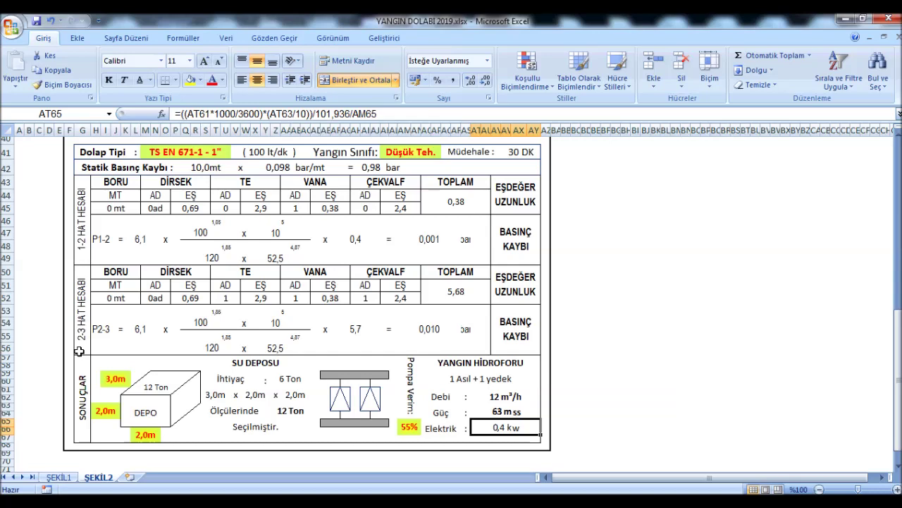
click(605, 324)
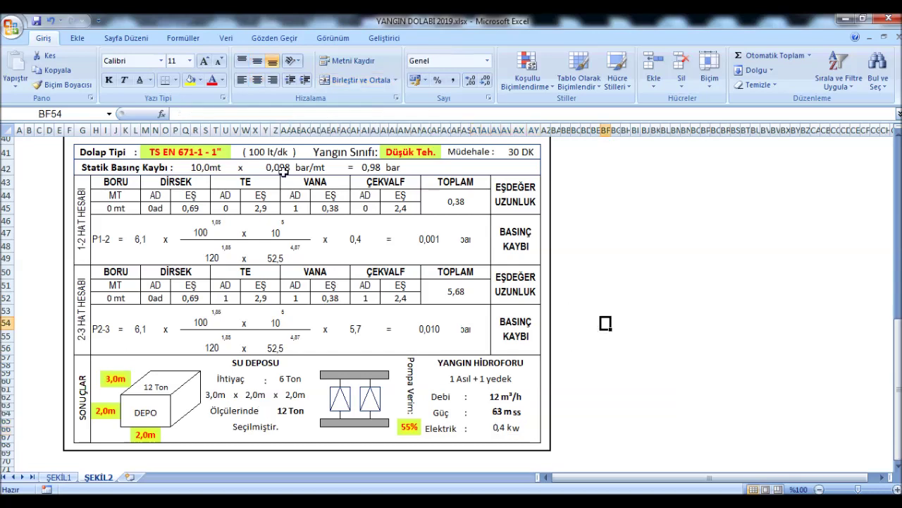
click(59, 477)
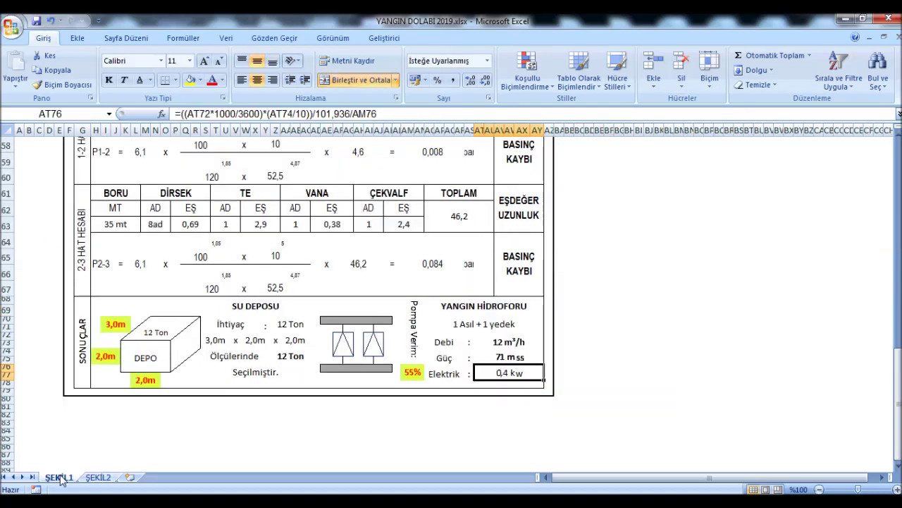
click(510, 358)
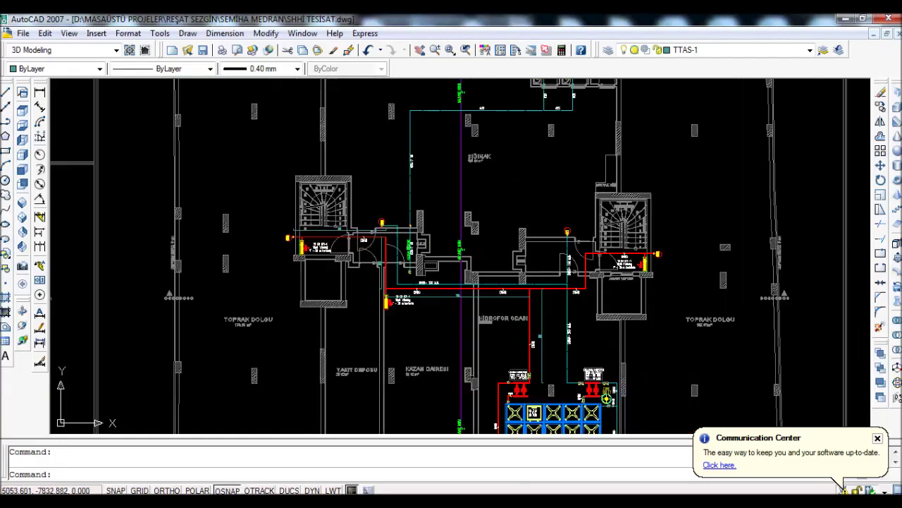
scroll(358, 192, up, 3)
scroll(297, 211, up, 3)
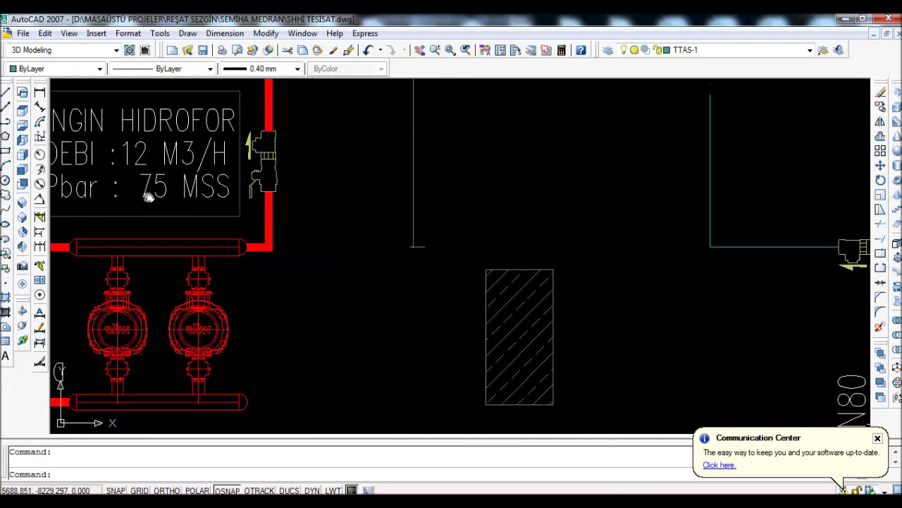
scroll(237, 226, up, 2)
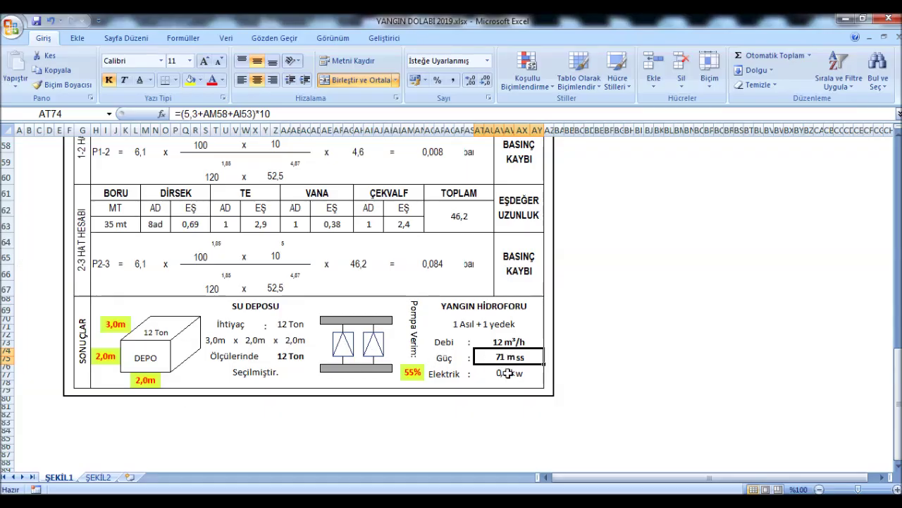
click(508, 372)
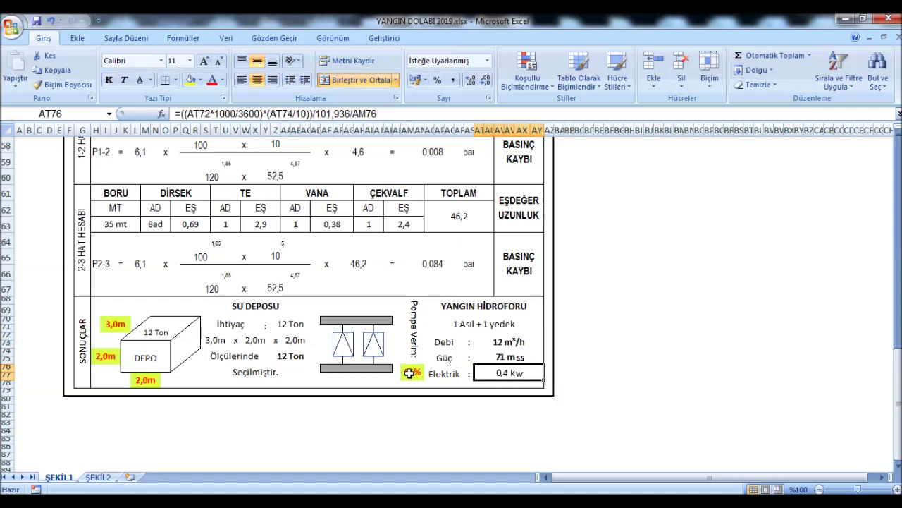
Check the 12 Ton tank demand values, the 3,0m and 2,0m tank dimensions and the Elektrik power formula.
click(292, 326)
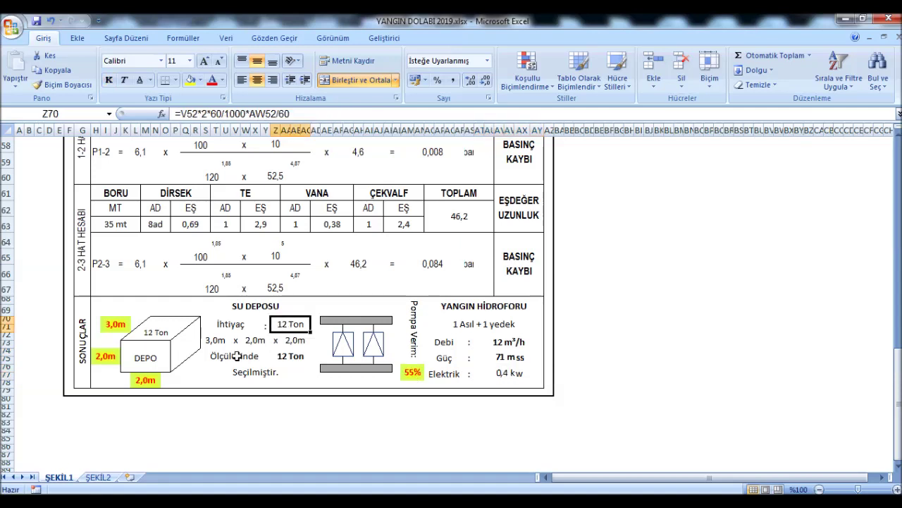
click(294, 354)
click(124, 325)
click(112, 358)
click(156, 380)
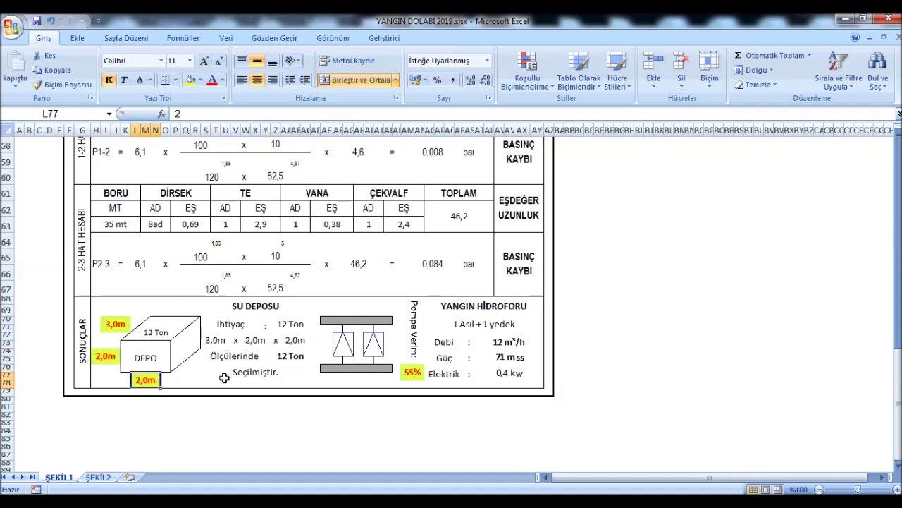
click(501, 375)
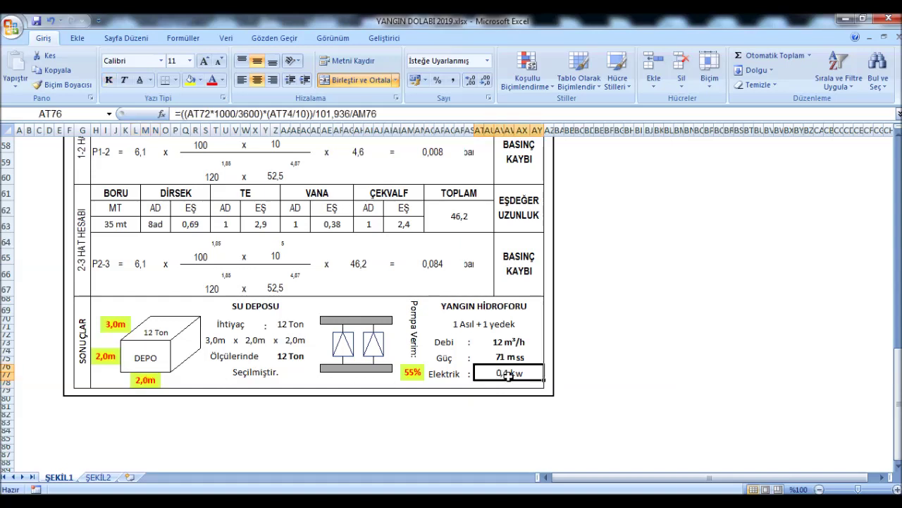
Change the pump efficiency from 55% to 45% and confirm Elektrik power rises to 0,5 kW.
click(414, 373)
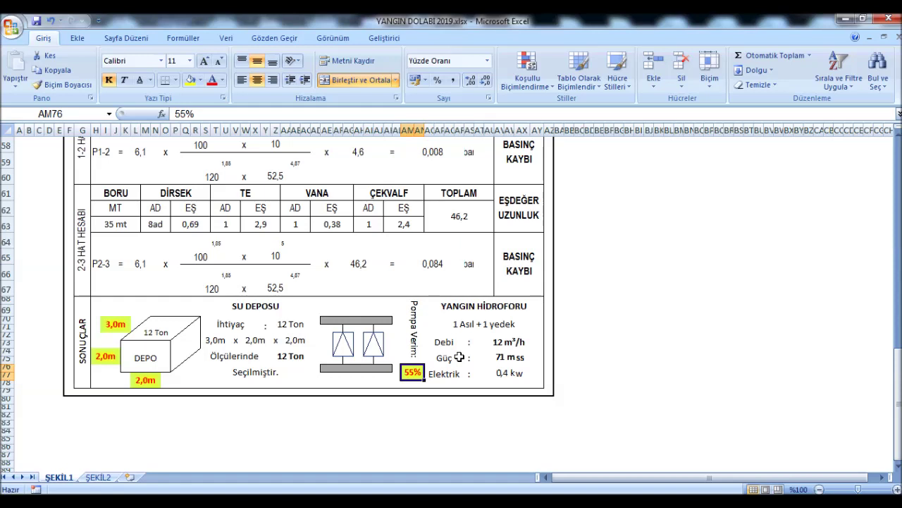
text(45)
key(Return)
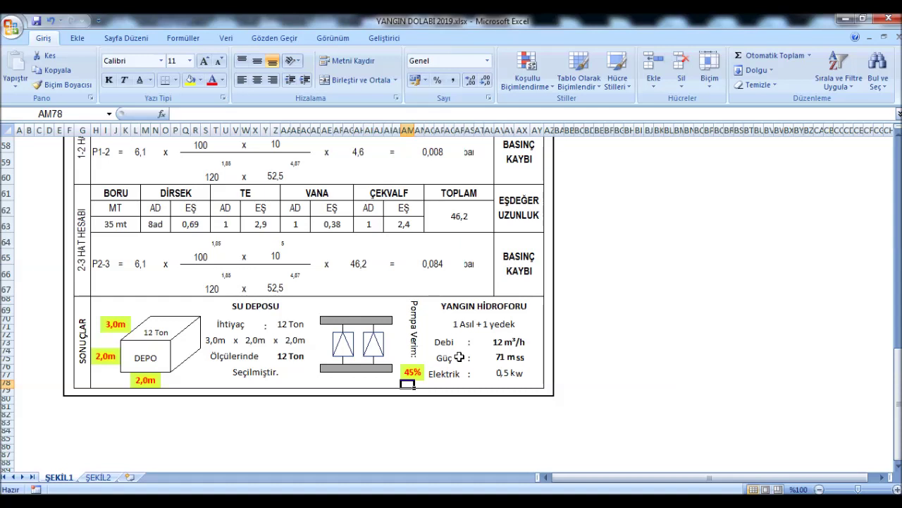
click(497, 375)
click(648, 257)
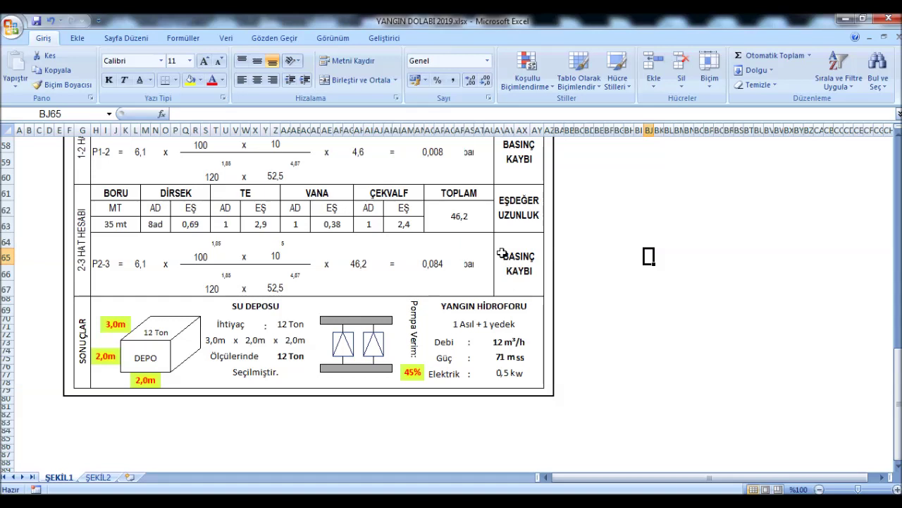
click(502, 374)
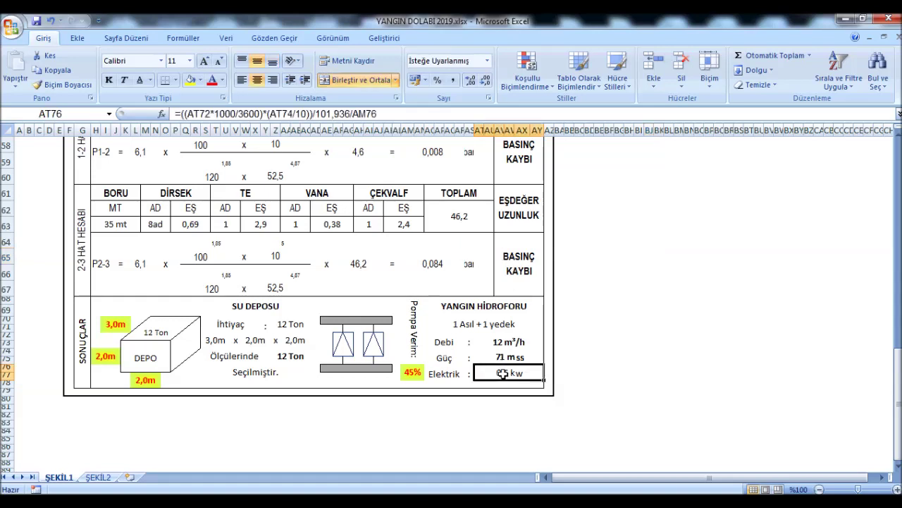
Append *10 to the ŞEKİL1 Elektrik power formula, giving 5,1 kW.
click(393, 114)
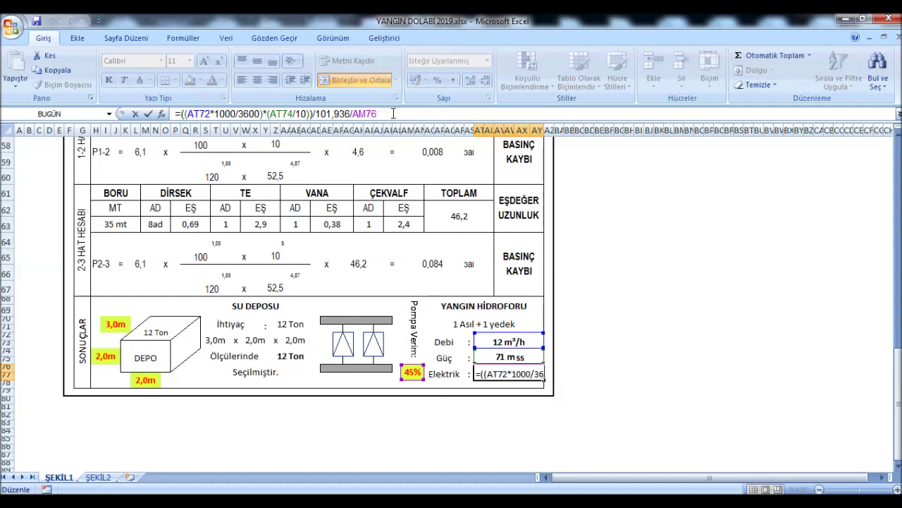
text(*)
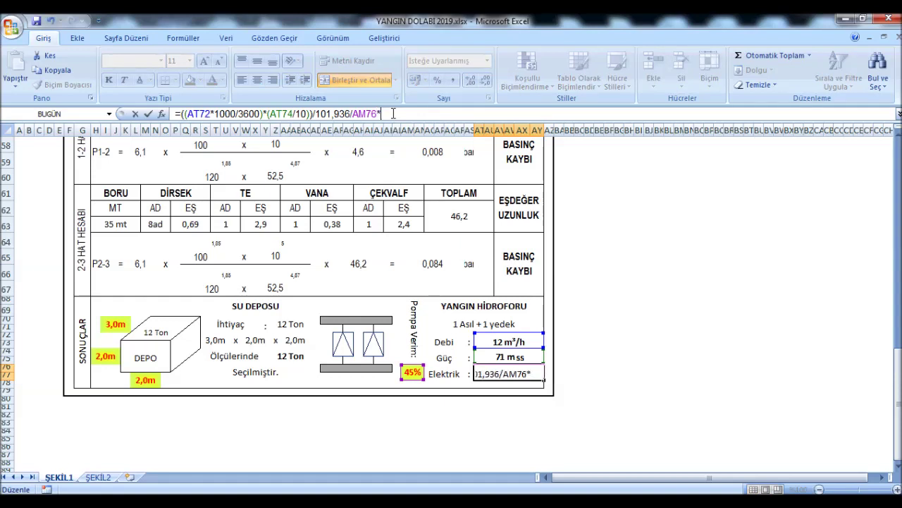
text(10)
key(Return)
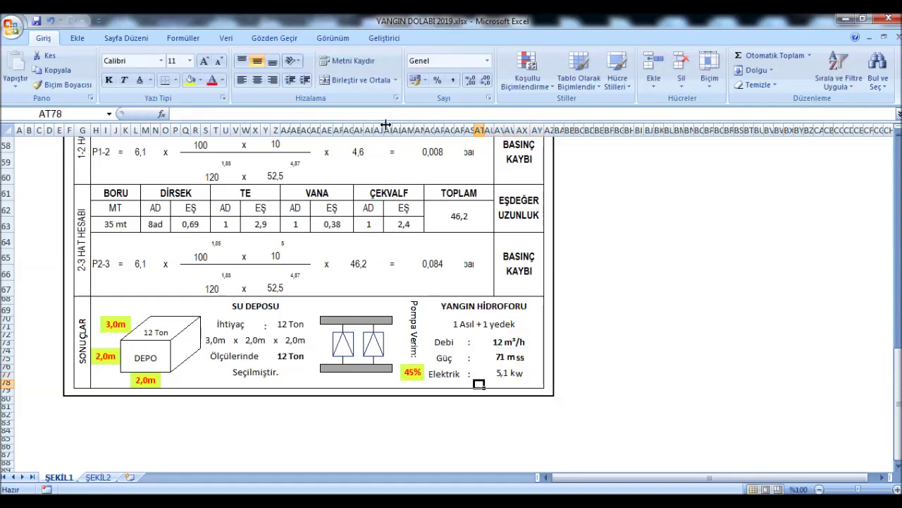
Multiply the ŞEKİL2 Elektrik formula by 10 for 3,7 kW, then recheck ŞEKİL1's 5,1 kW.
click(99, 477)
click(499, 426)
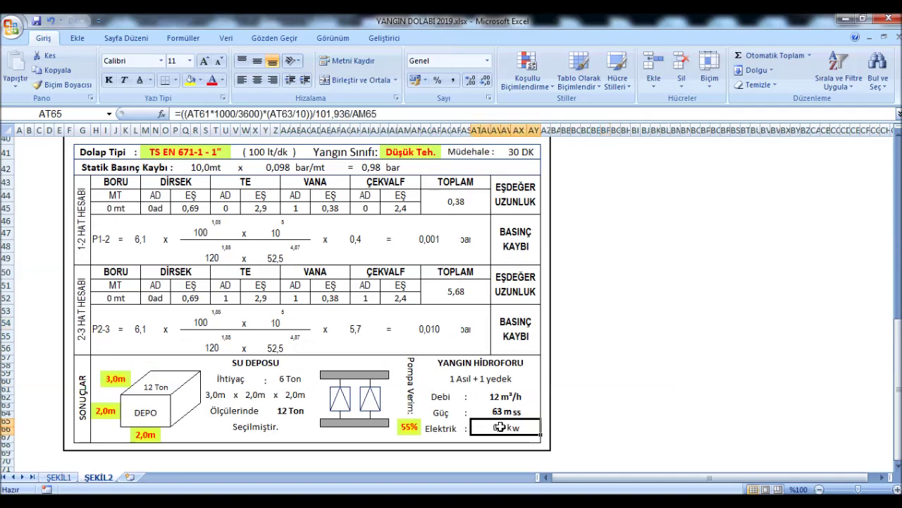
click(387, 113)
text(*1)
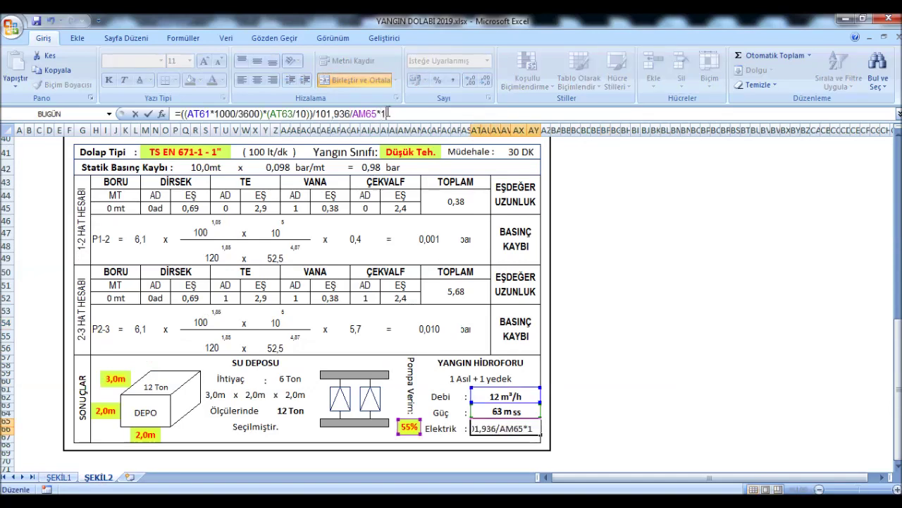
text(0)
key(Return)
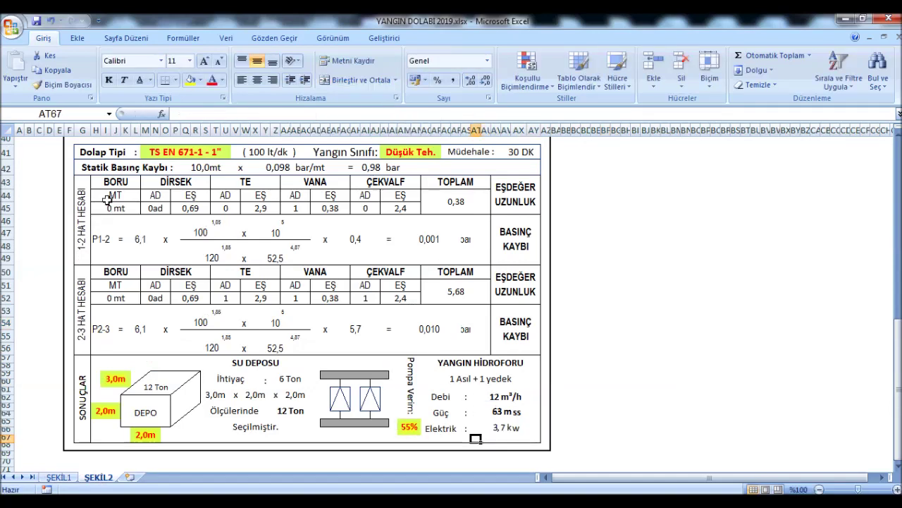
click(70, 477)
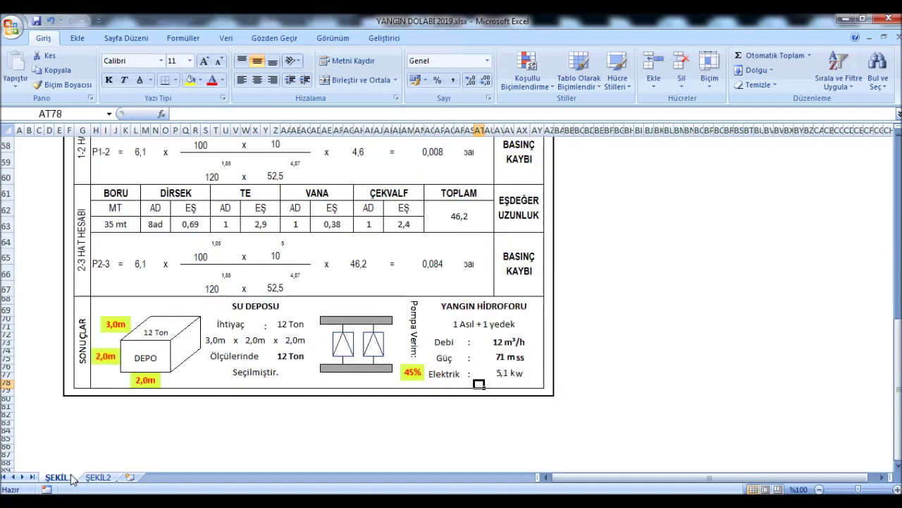
click(515, 374)
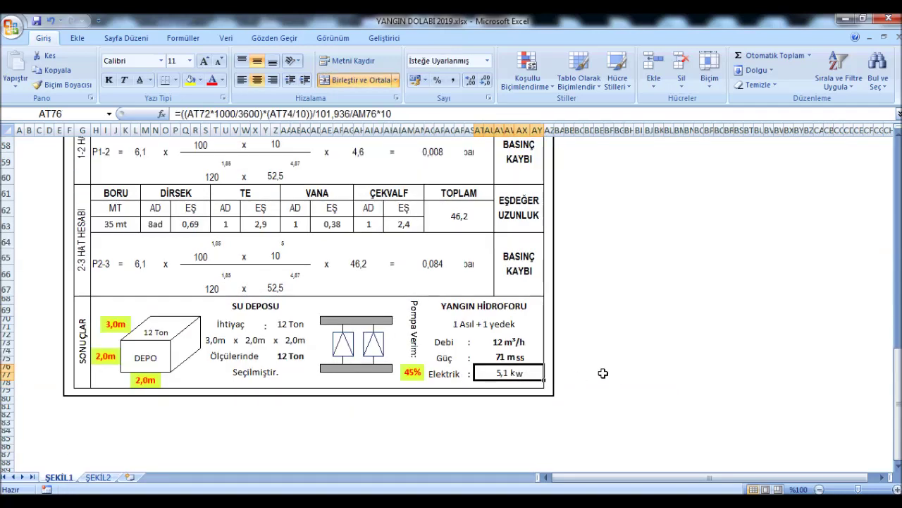